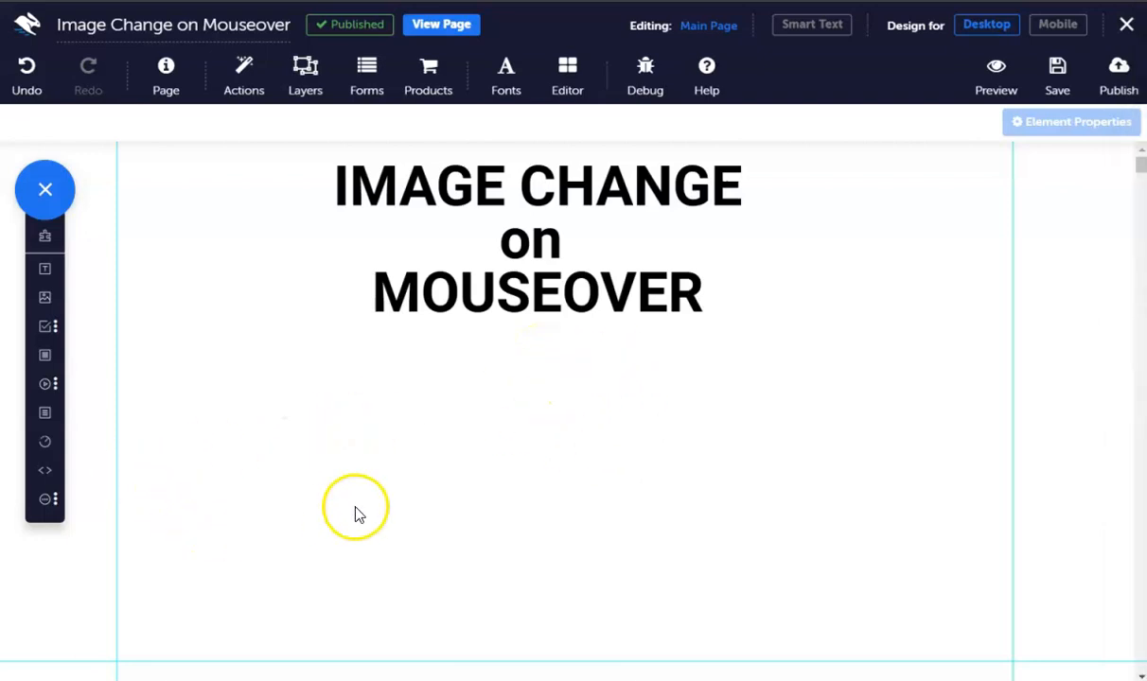
scroll(356, 512, down, 1)
scroll(600, 428, up, 1)
click(500, 453)
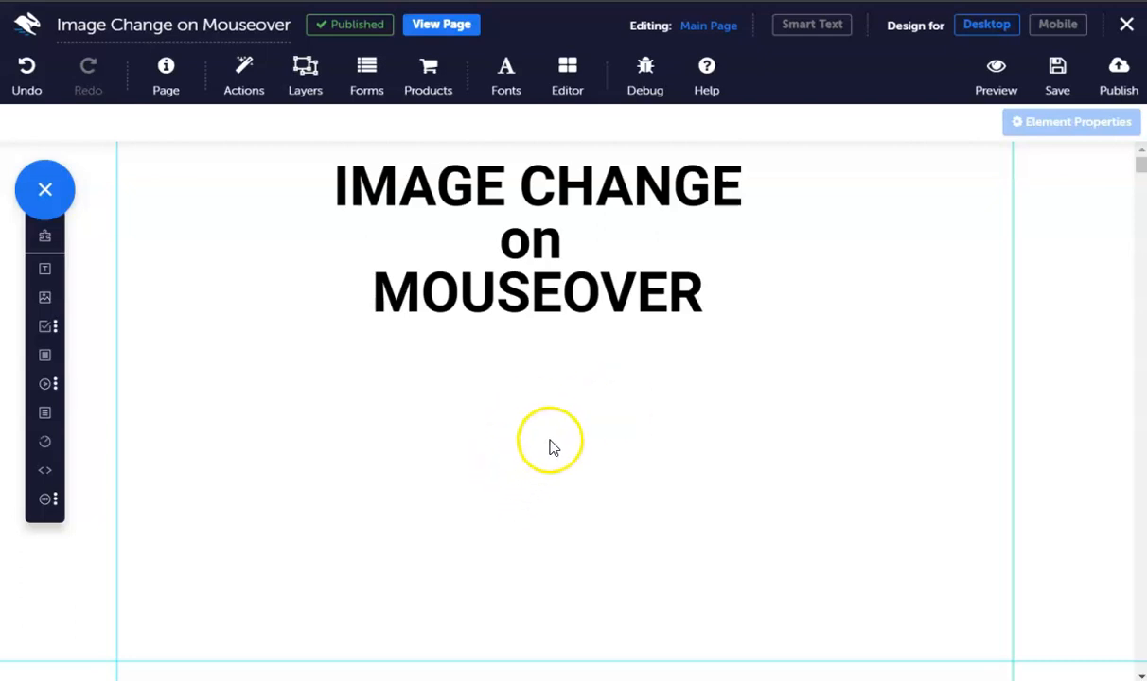
click(526, 441)
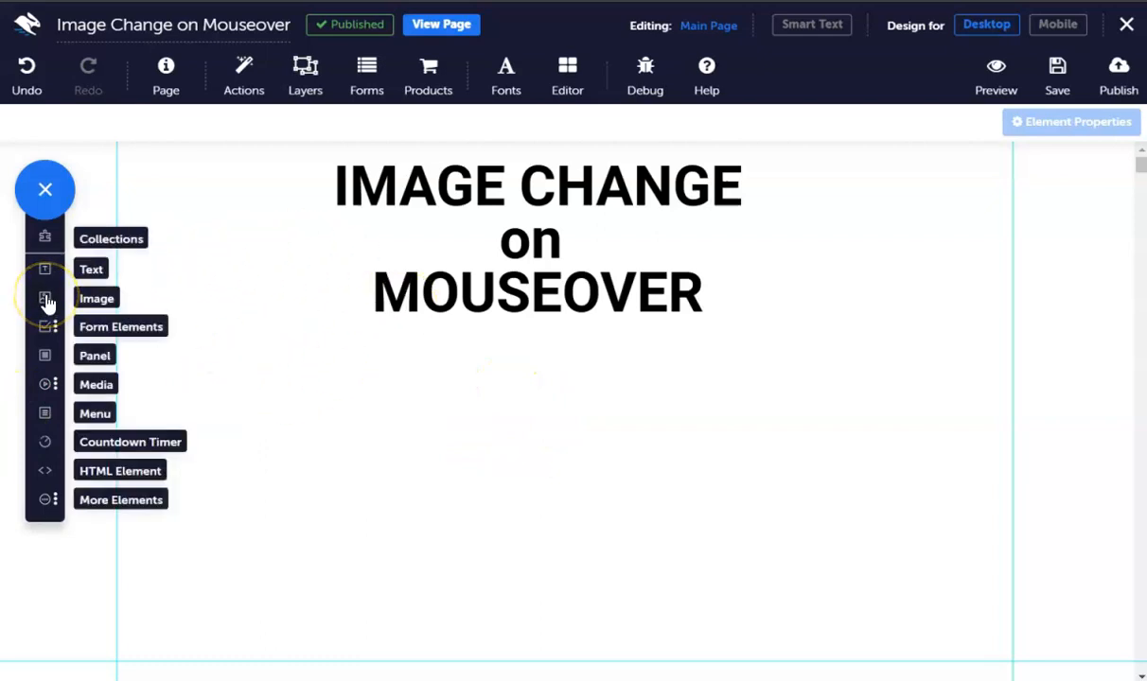
Insert the Woman Portrait Headshot image from the media gallery's home folder onto the page
drag(46, 301, 796, 264)
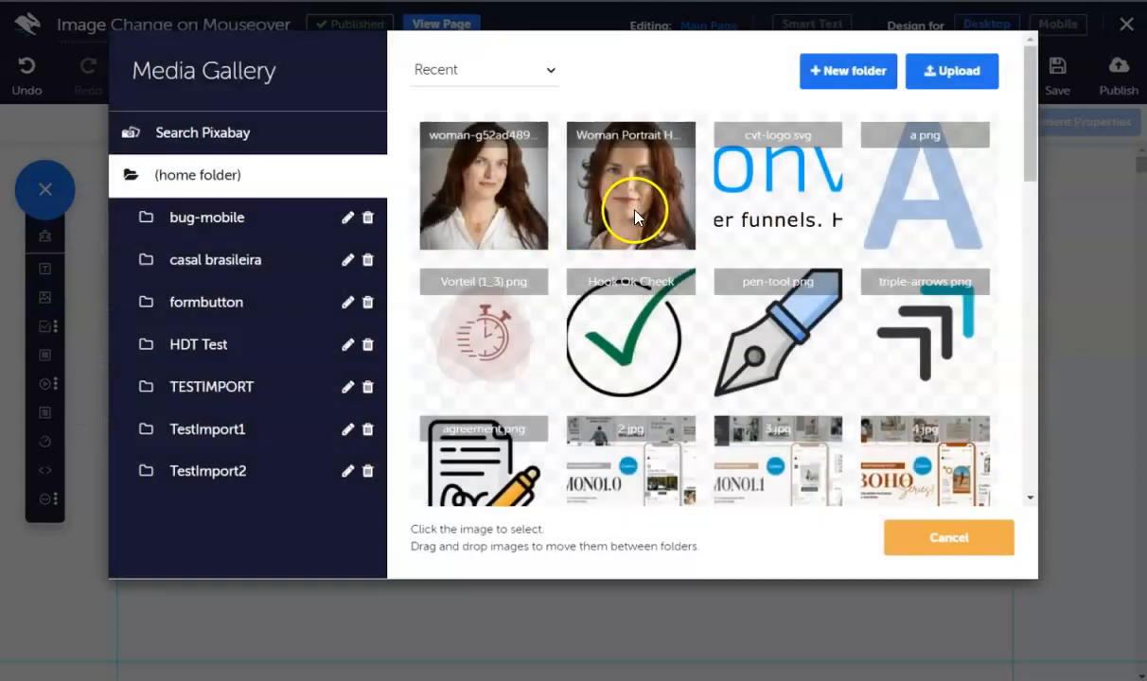
click(608, 209)
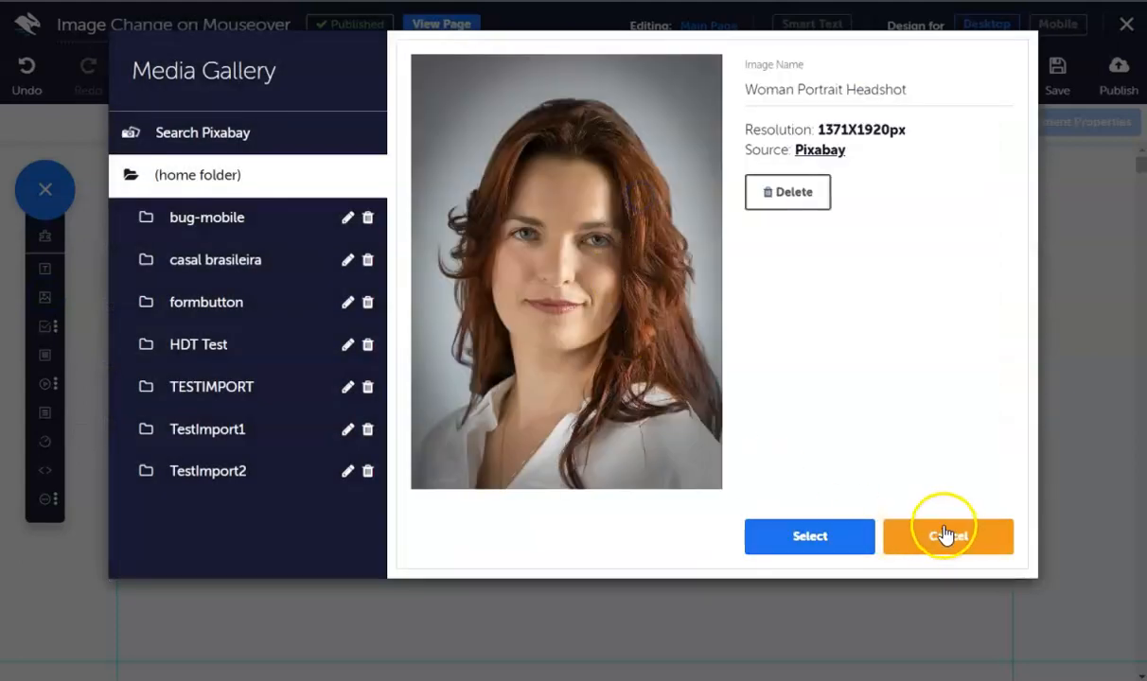
click(836, 539)
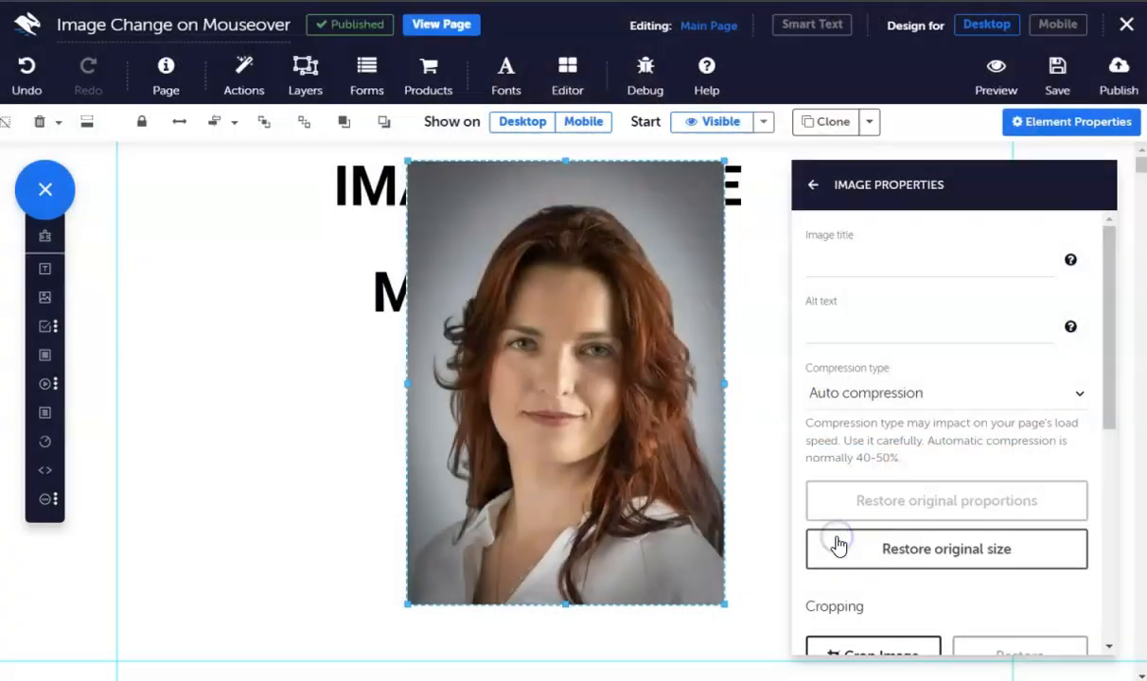
Scale the portrait image down proportionally and place it centred below the MOUSEOVER heading
drag(642, 234, 596, 418)
drag(708, 244, 640, 323)
drag(543, 430, 533, 371)
drag(660, 587, 609, 533)
drag(579, 446, 563, 389)
click(640, 545)
drag(642, 533, 657, 550)
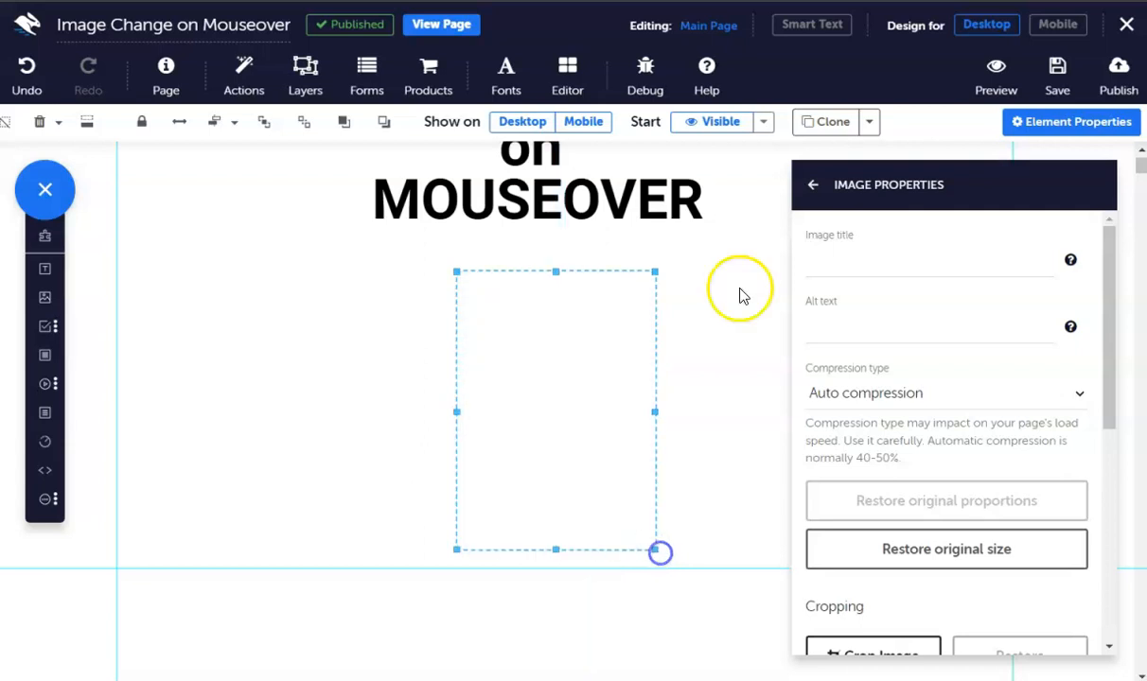
Name the portrait image element Speaker in its general properties
click(813, 186)
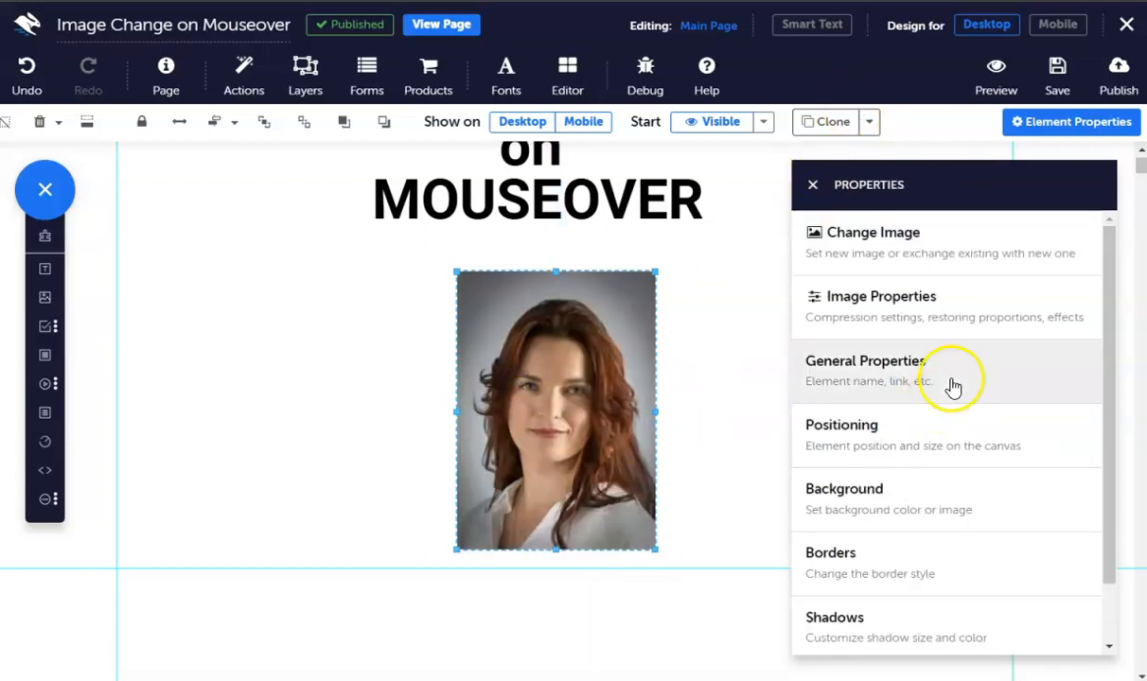
click(873, 365)
click(908, 266)
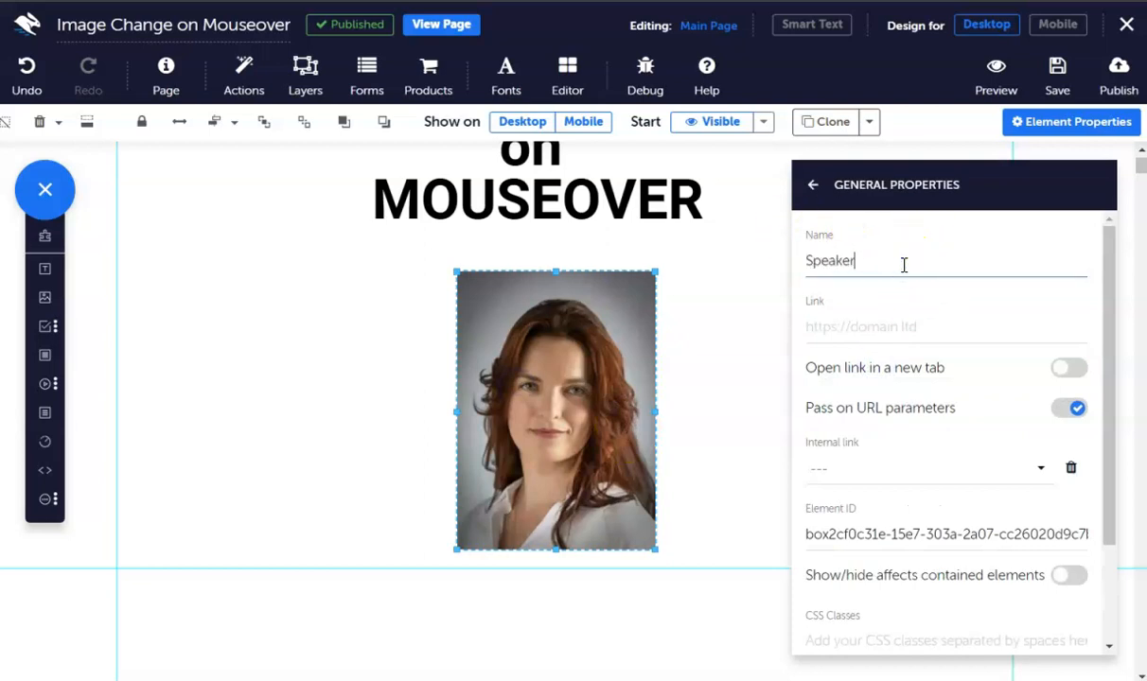
click(568, 312)
click(345, 379)
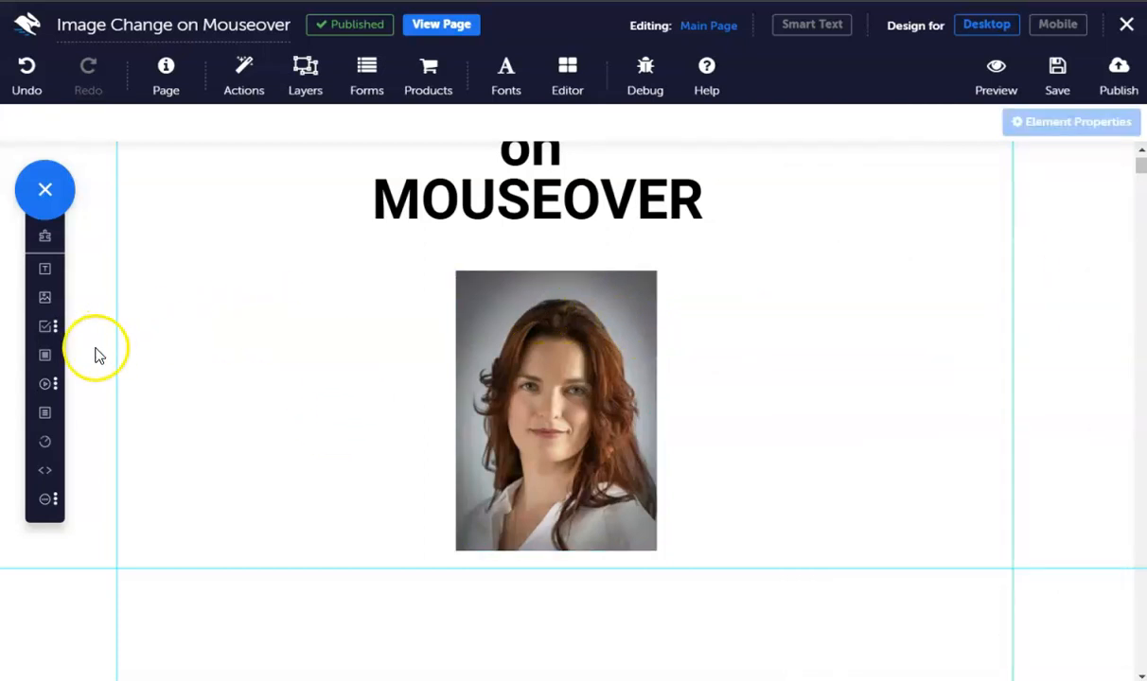
Add a panel and move and resize it so that it exactly covers the portrait image
click(50, 356)
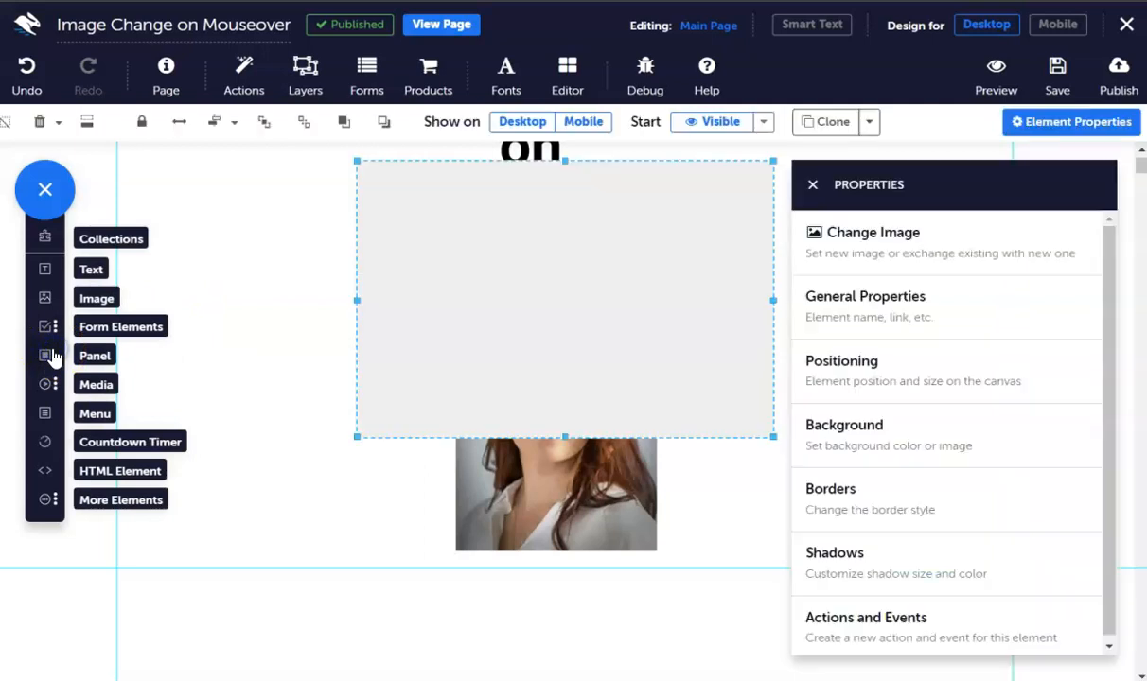
drag(683, 305, 569, 410)
drag(240, 410, 455, 407)
drag(556, 549, 556, 549)
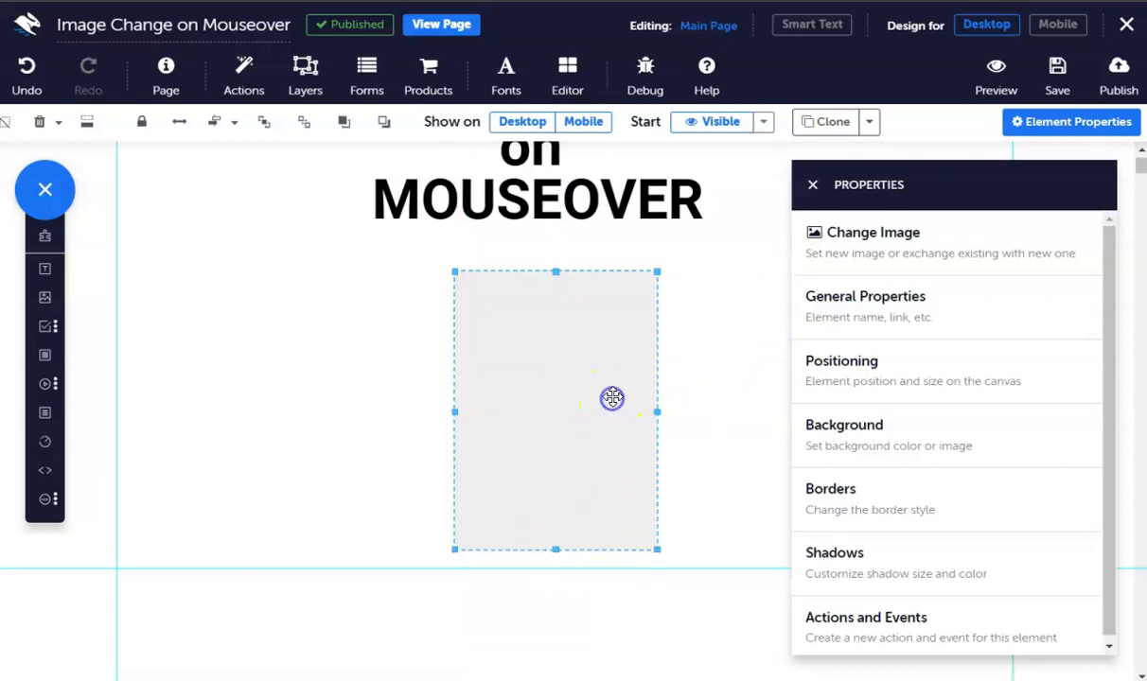
Make the panel start hidden including contents and set its background fill to the semi-transparent grey rgba(239, 239, 239, 0.72)
click(766, 121)
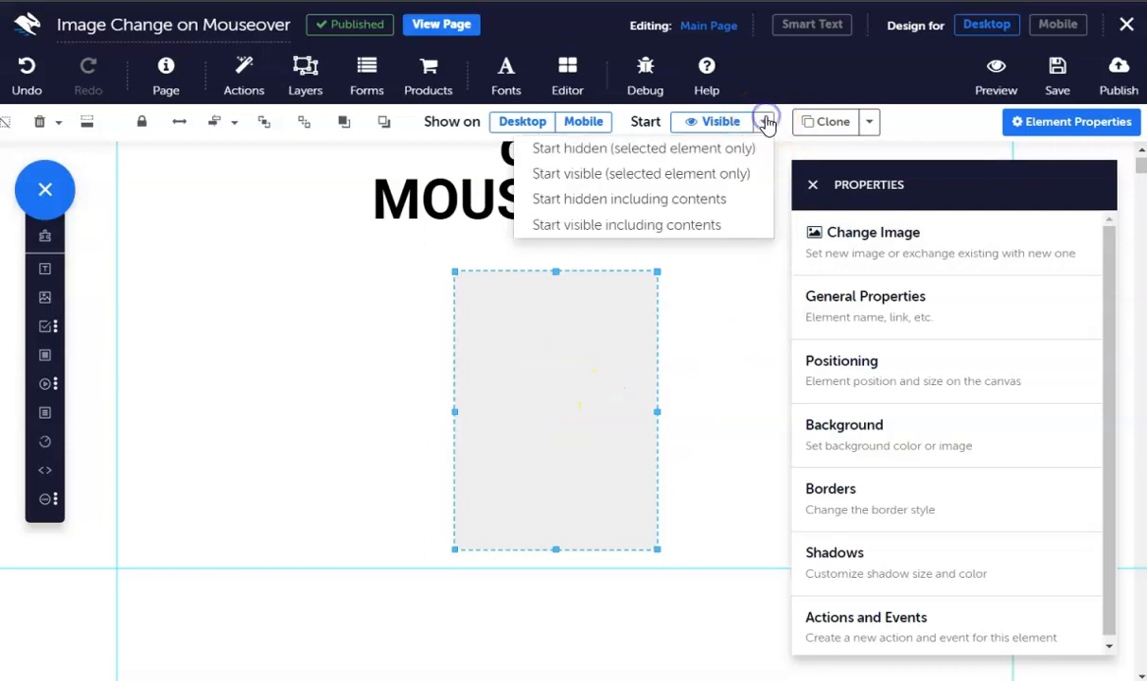
click(653, 206)
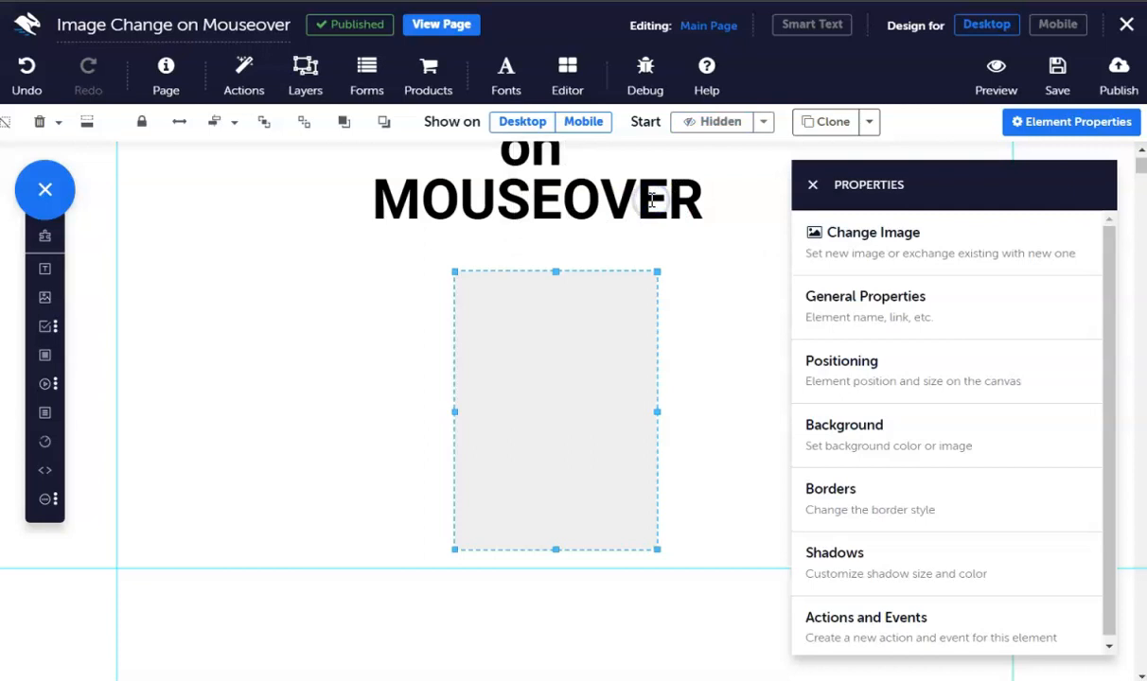
click(880, 435)
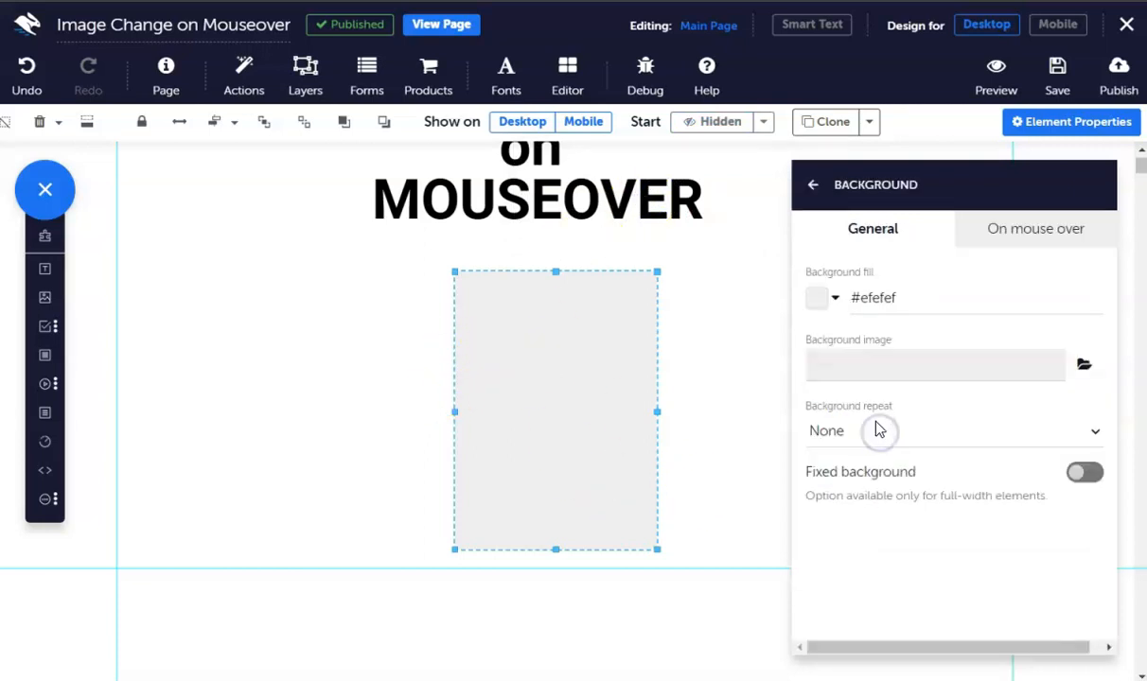
click(820, 301)
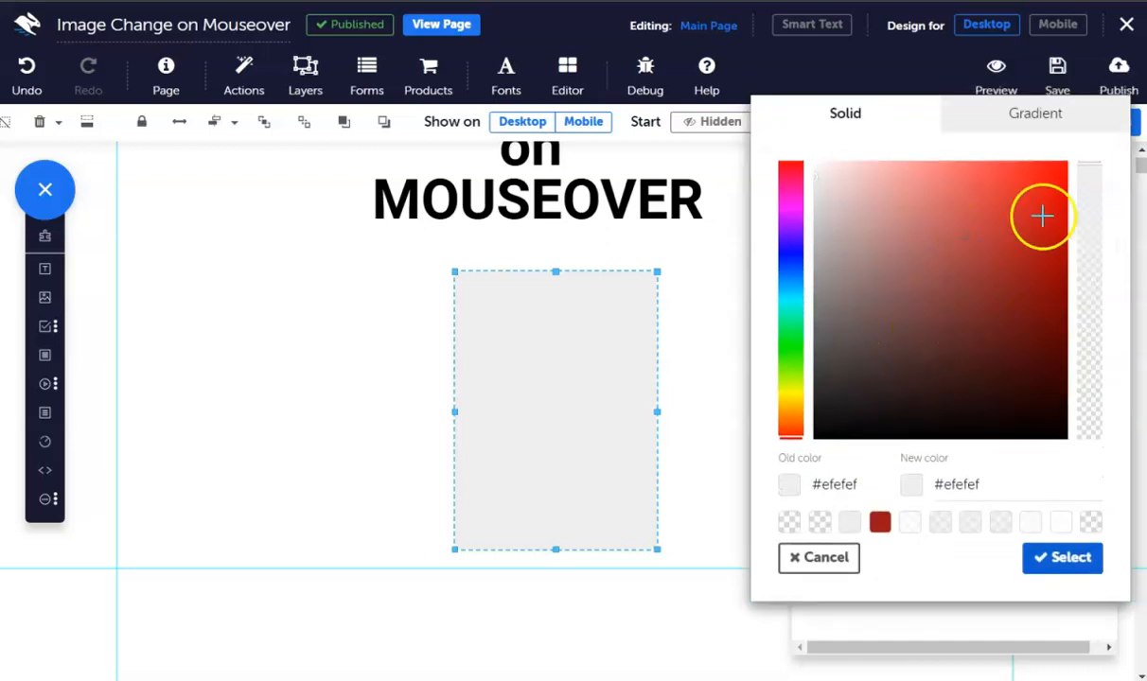
drag(1086, 175, 1101, 245)
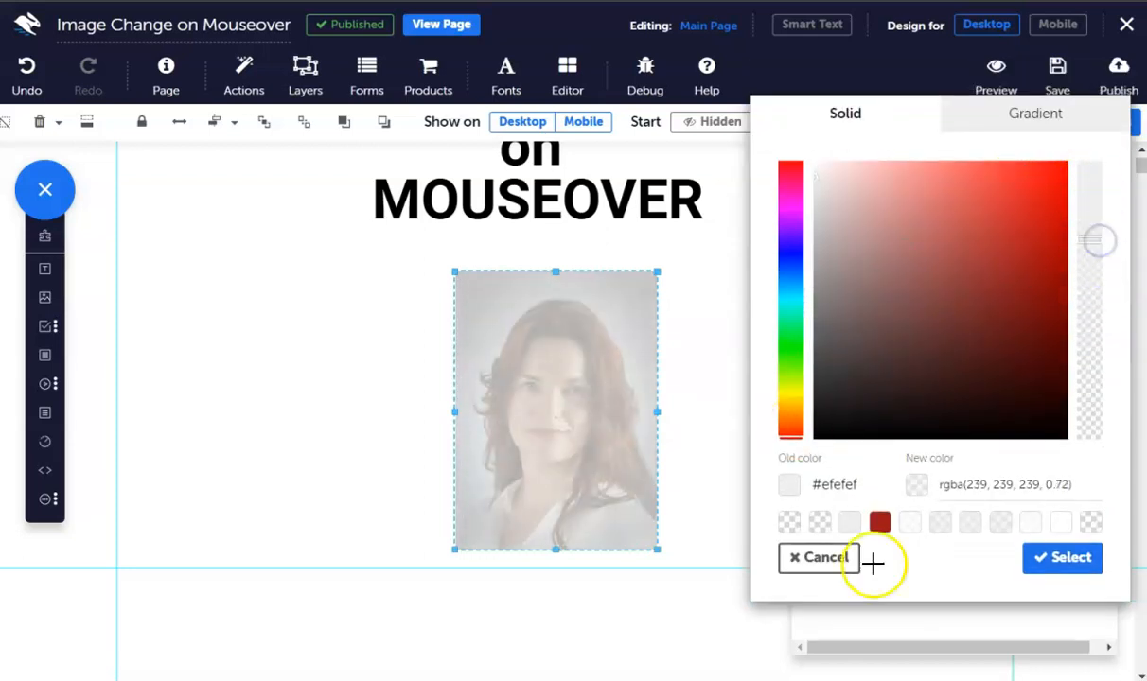
click(1063, 559)
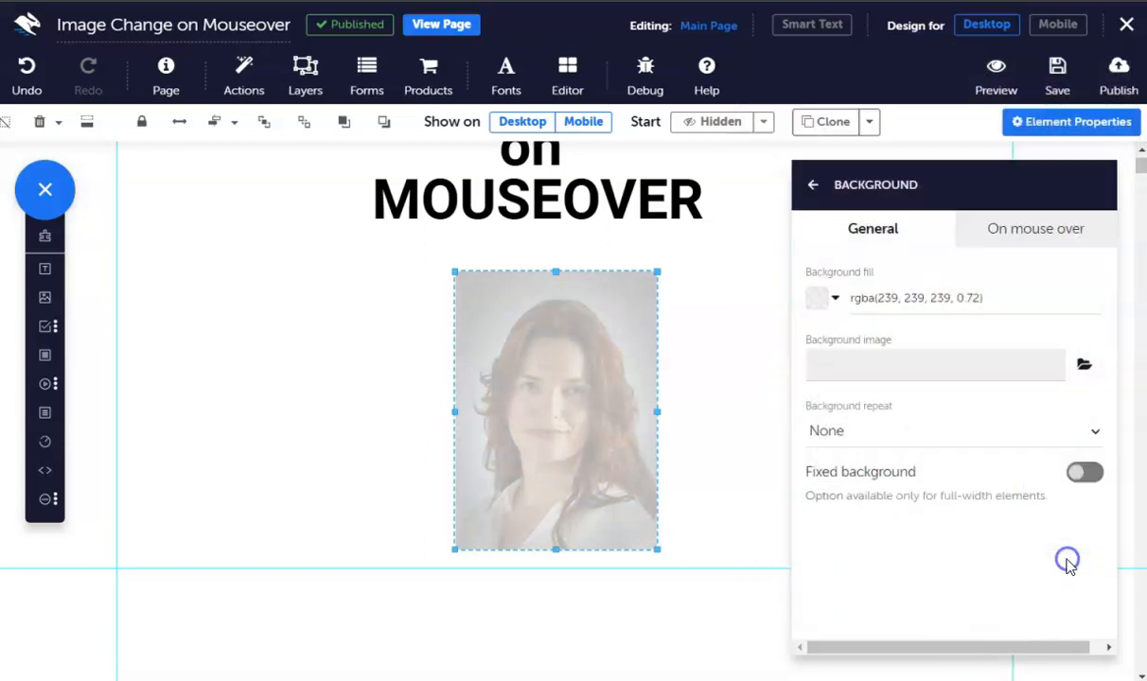
Name the panel SpeakerInfo1 in its general properties
click(812, 186)
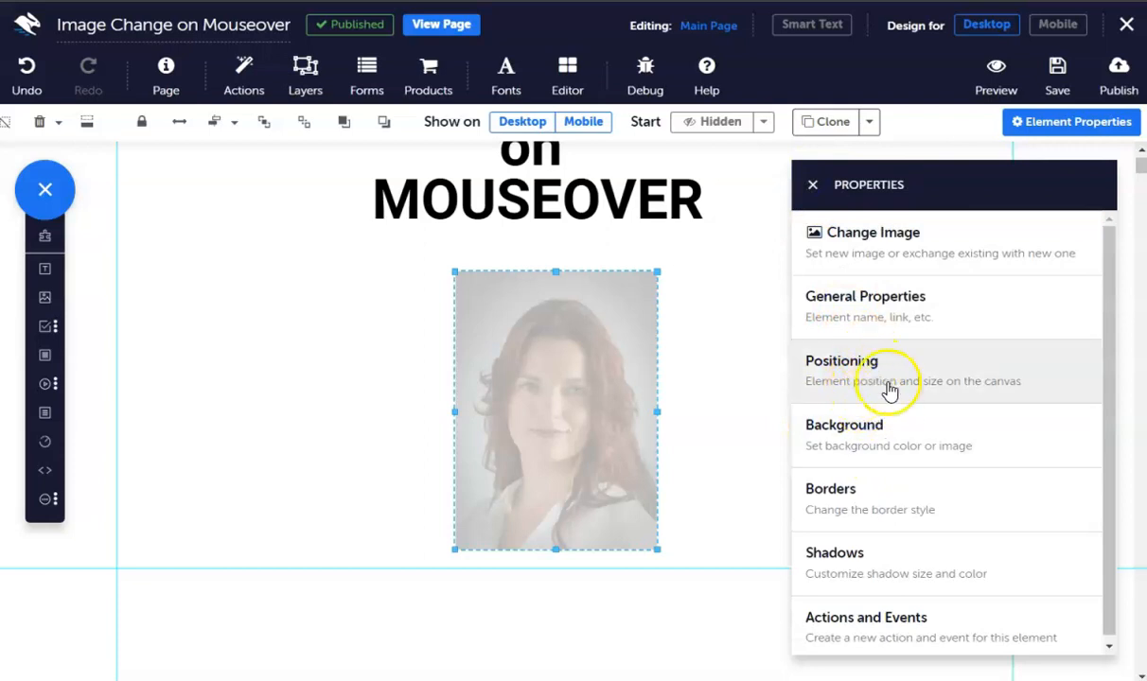
click(881, 303)
click(875, 261)
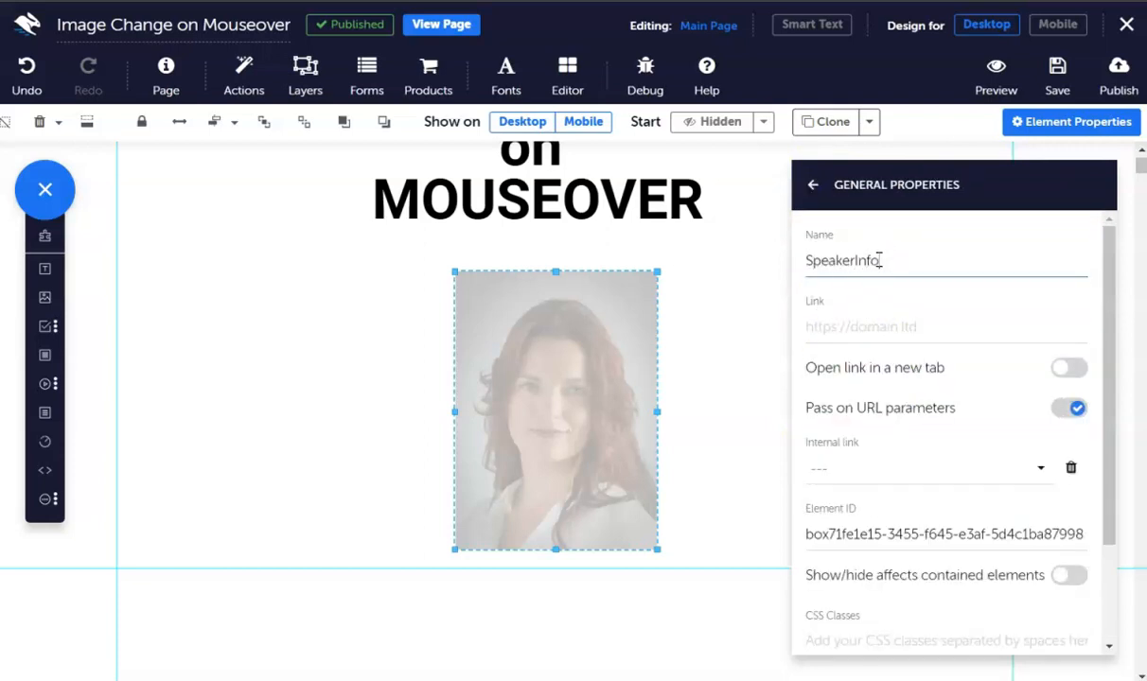
text(SpeakerInfo1)
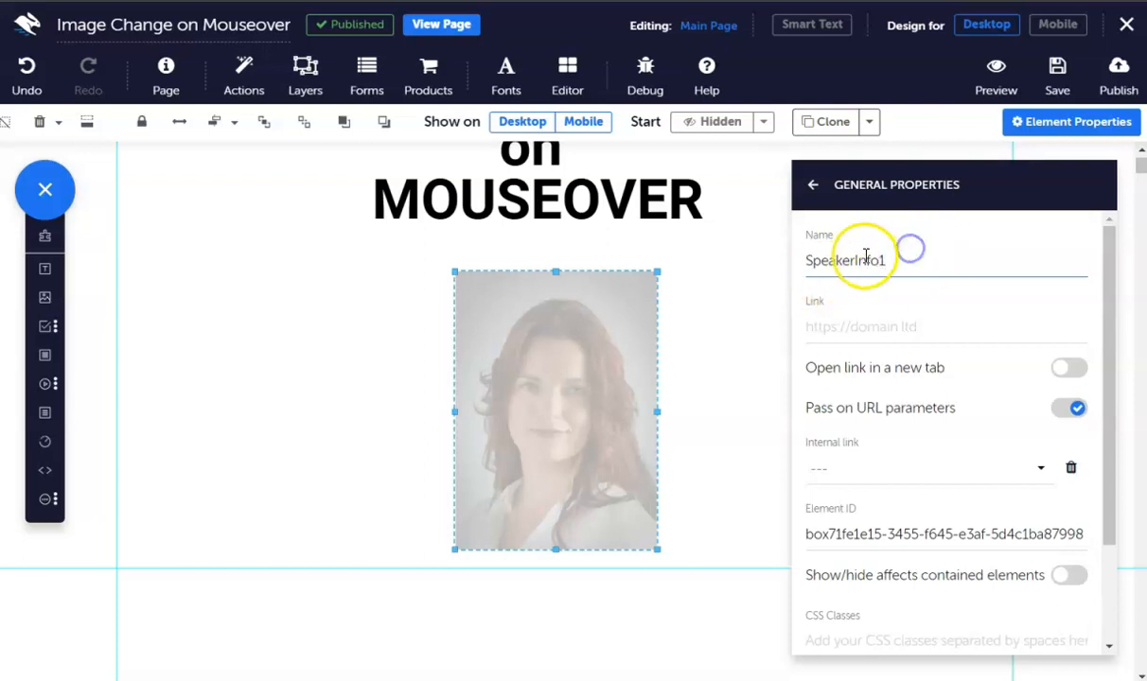
click(812, 185)
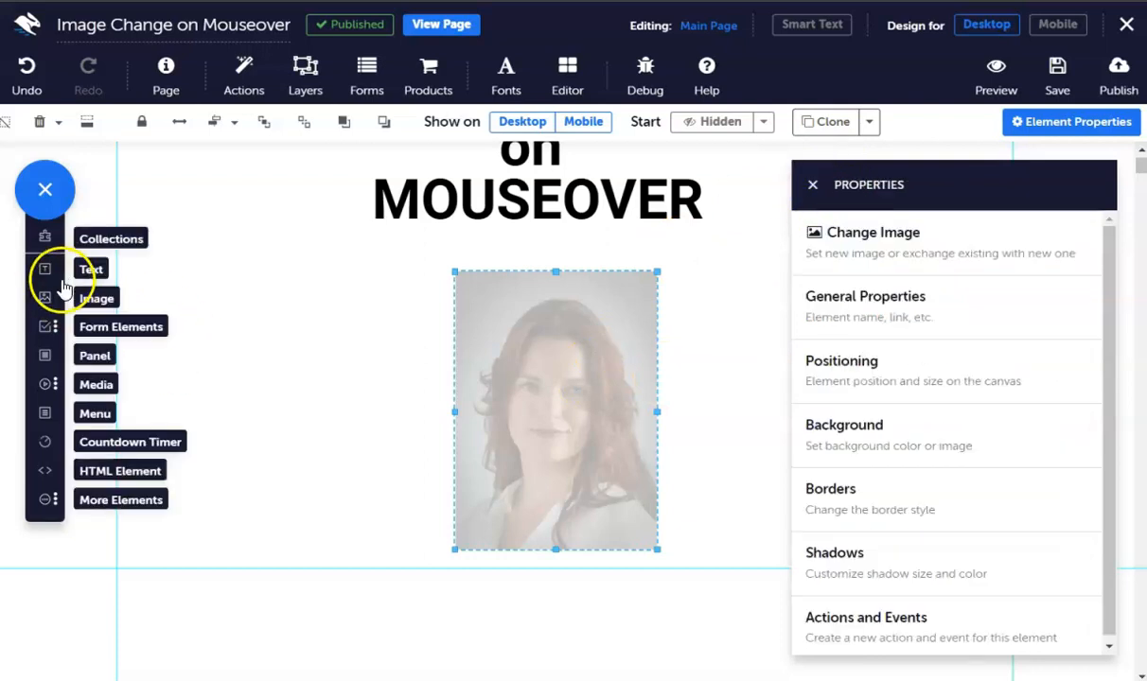
Add a text element containing the speaker's full name, narrow it, and place it at the top of the panel
click(369, 236)
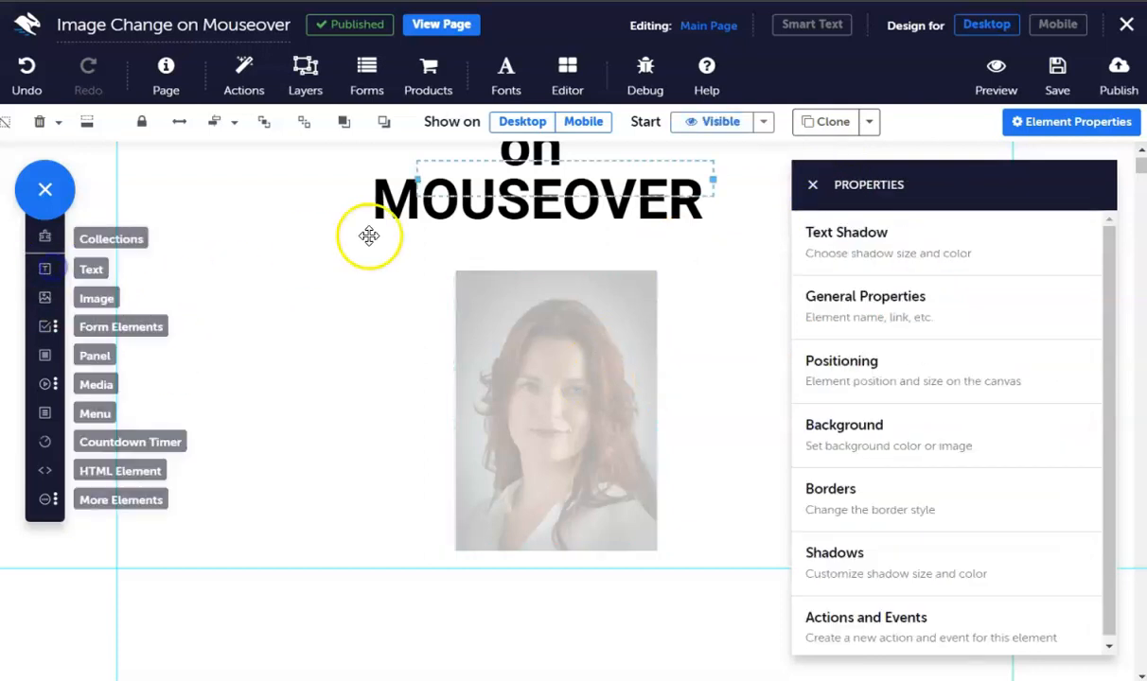
click(584, 177)
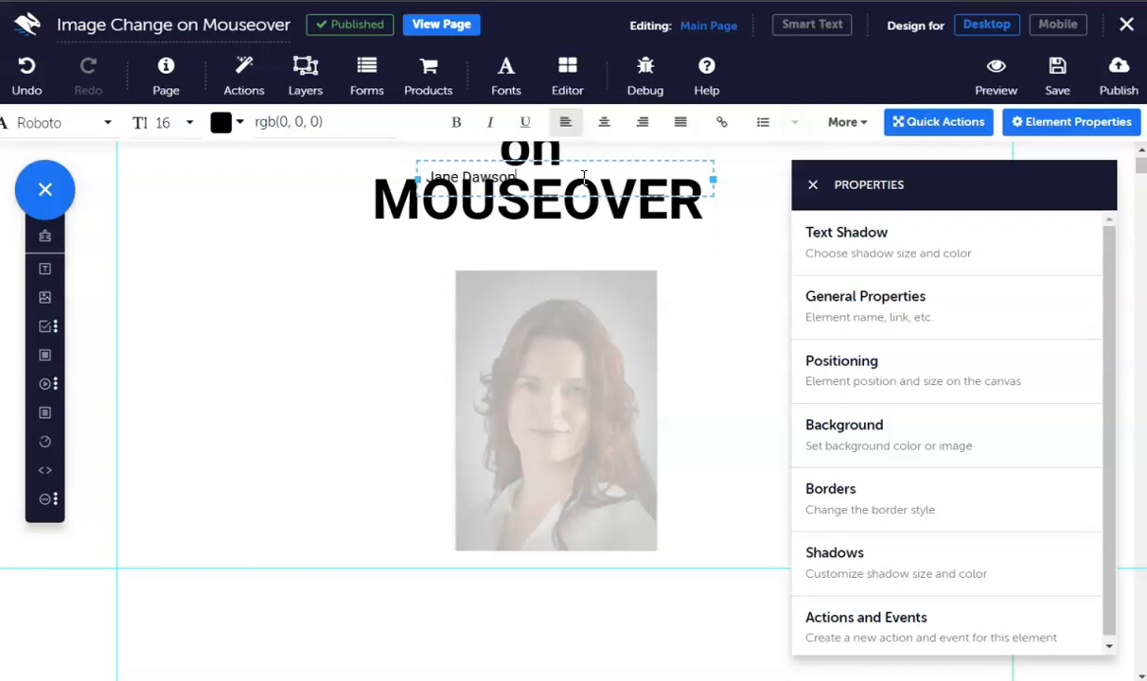
drag(716, 180, 546, 288)
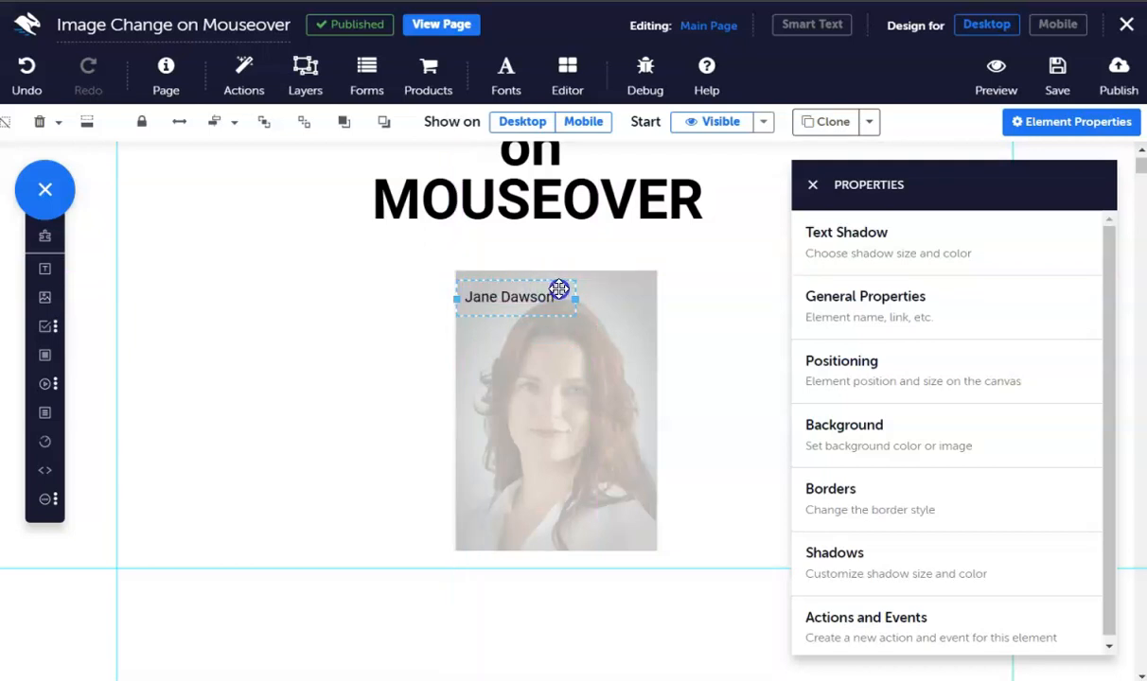
key(shift+Right)
key(super)
click(393, 306)
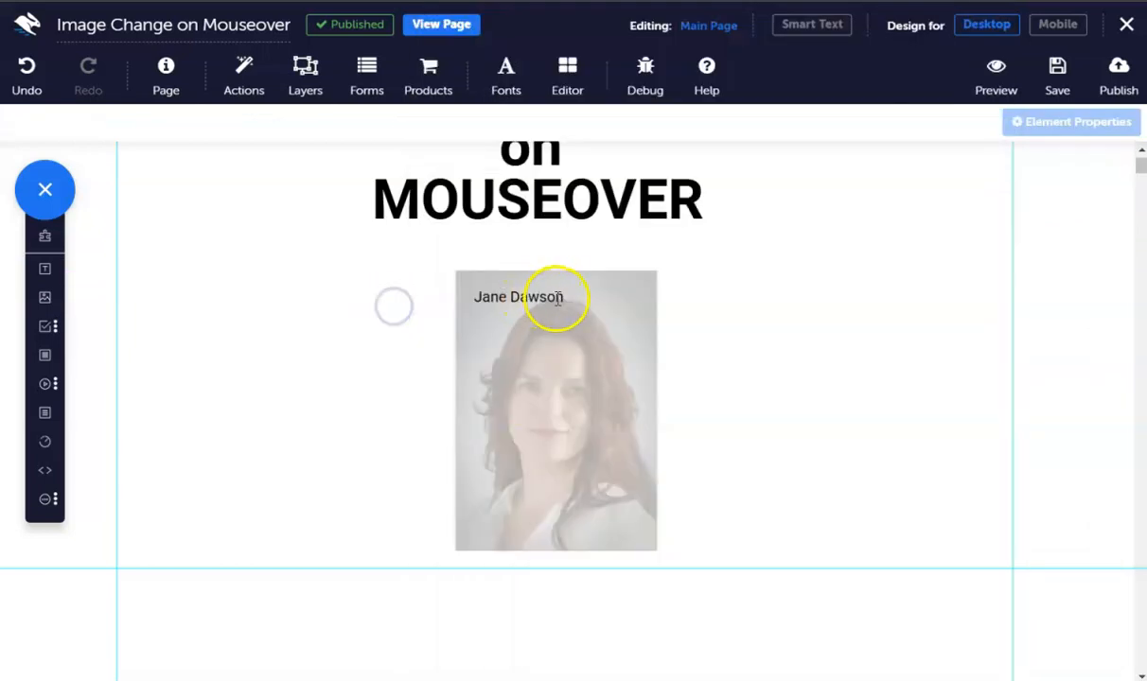
click(556, 299)
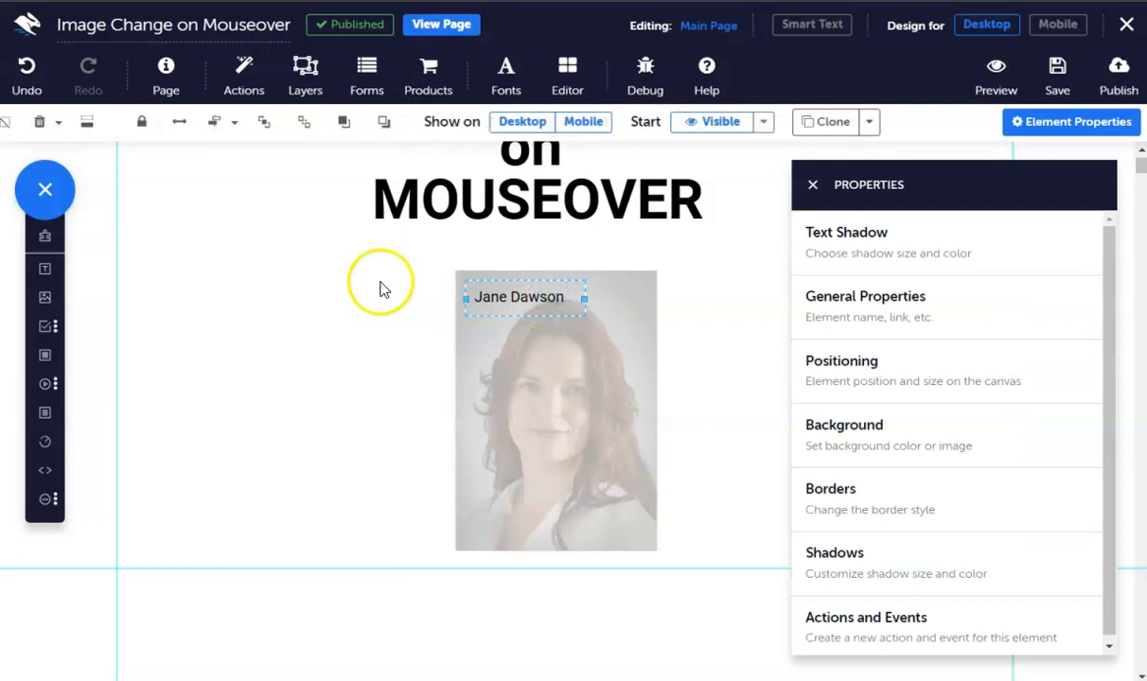
Add a second text element, fit it to the panel's width below the speaker's name, and fill it with a lorem ipsum paragraph
click(447, 200)
click(565, 175)
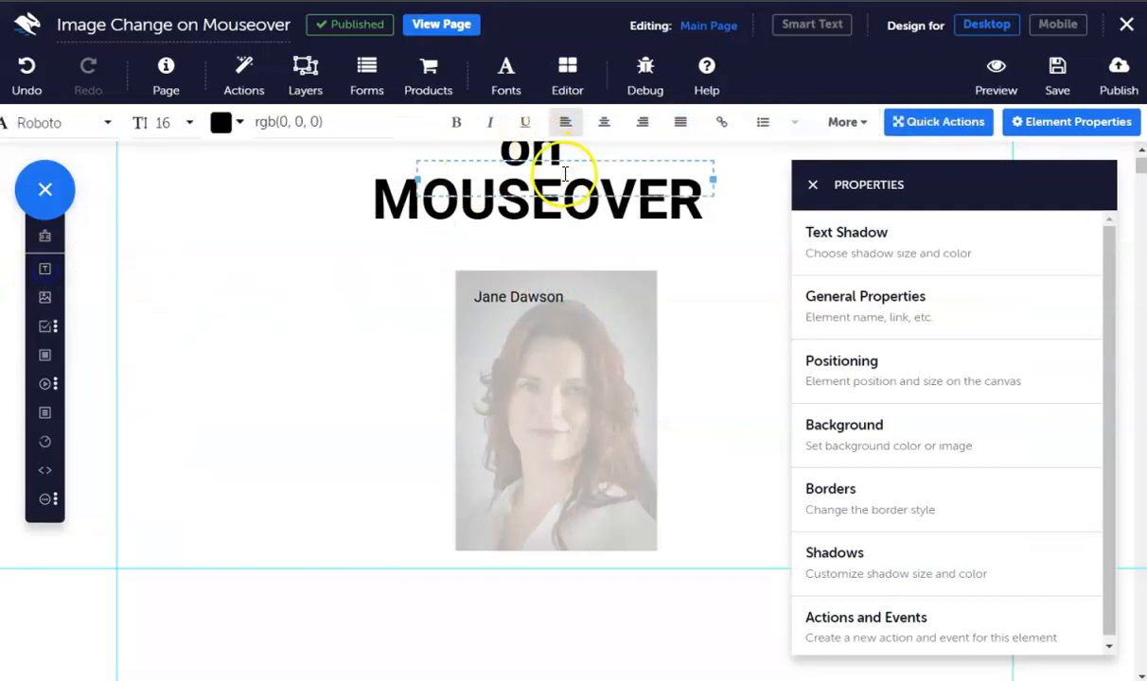
drag(564, 159, 620, 308)
drag(759, 327, 637, 323)
double_click(604, 327)
text(Lorem ipsum dolor sit amet, consectetur adipiscing elit. Pellentesque id consectetur magna. Vivamus at cursus orci, ac consectetur orci. Sed tempor vestibulum mauris eget tempor. Nam aliquam cursus volutpat. Maecenas dignissim urna justo, nec pulvinar nisi porta non. Suspendisse ut leo in orci luctus porta vitae vel ante.)
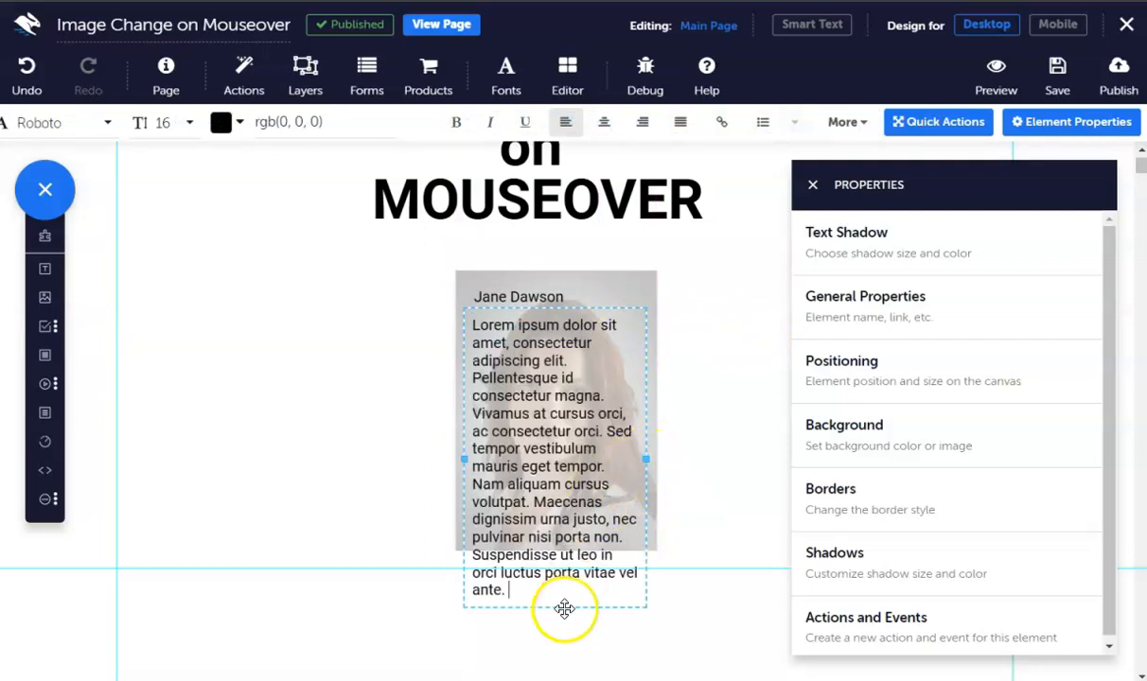
Trim the lorem ipsum paragraph to end at "volutpat." and shift the text block slightly lower inside the panel
shift+click(533, 502)
key(BackSpace)
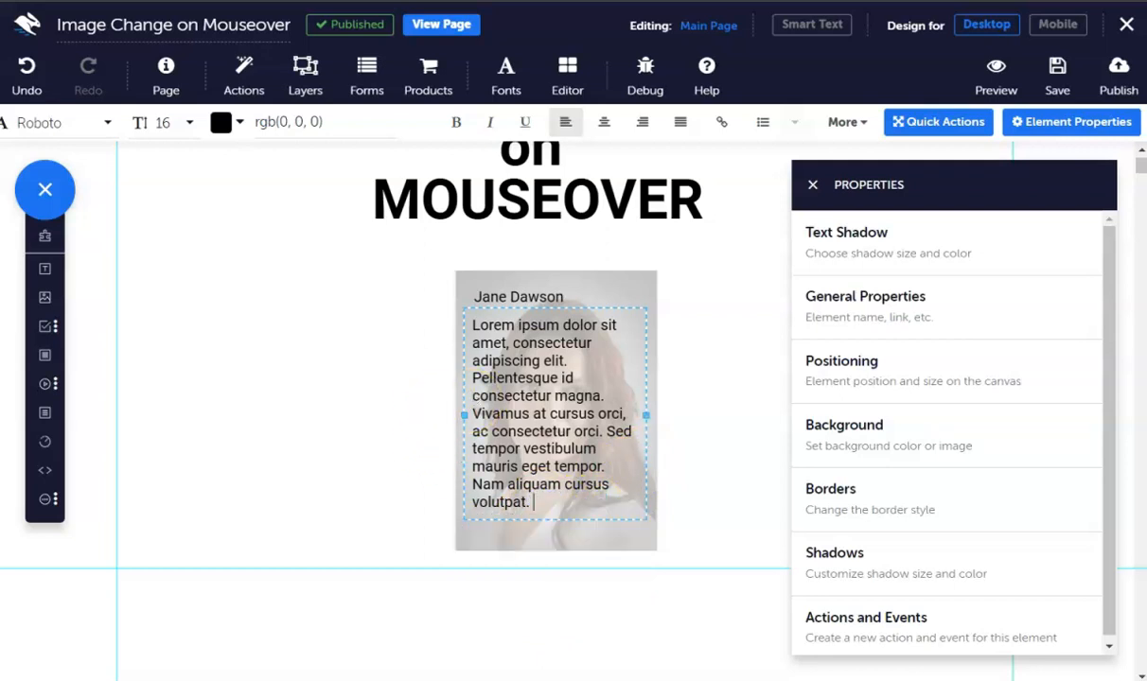
click(407, 244)
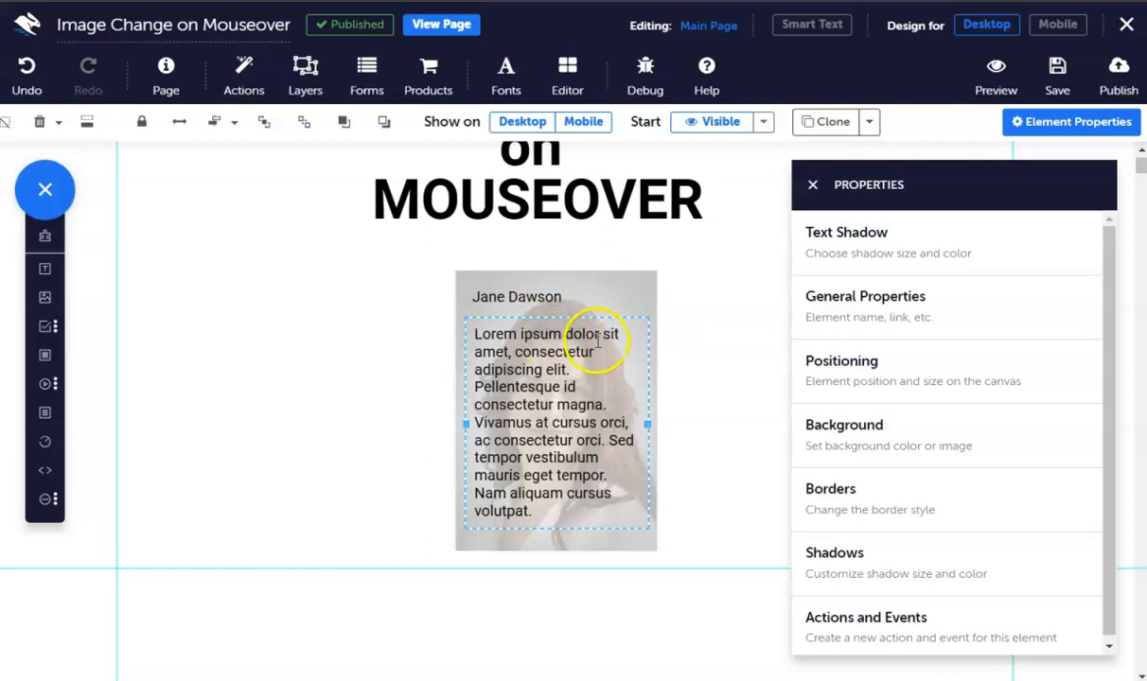
Shift the overlay panel with its texts to the right so the portrait's left edge is uncovered
click(554, 405)
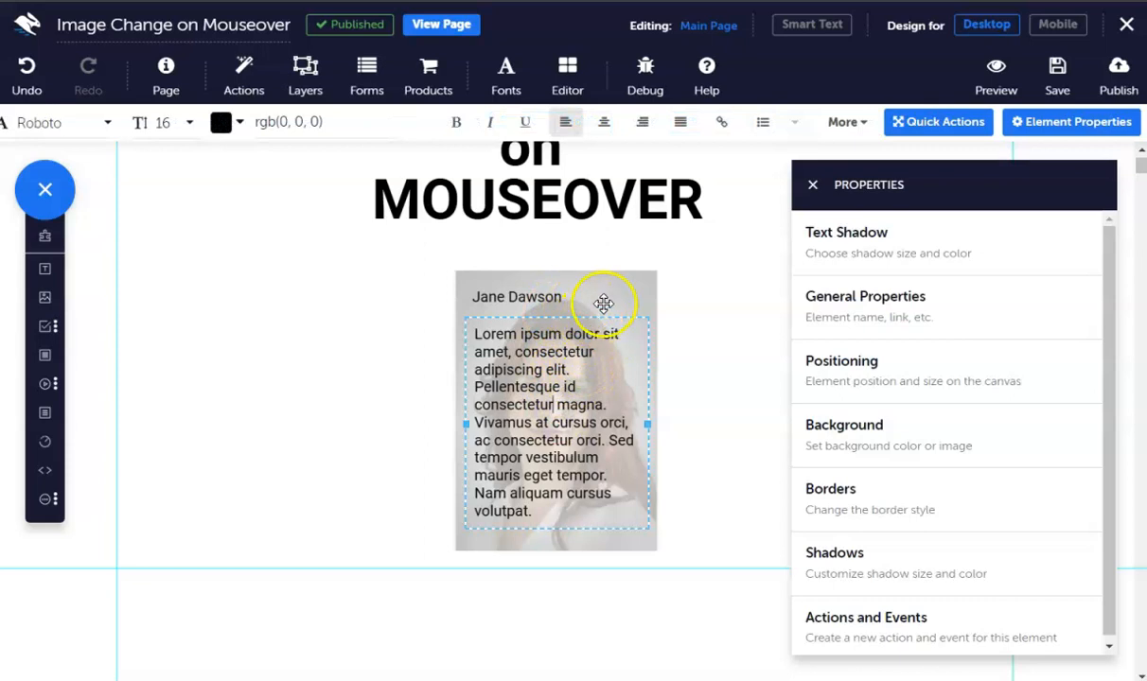
click(632, 295)
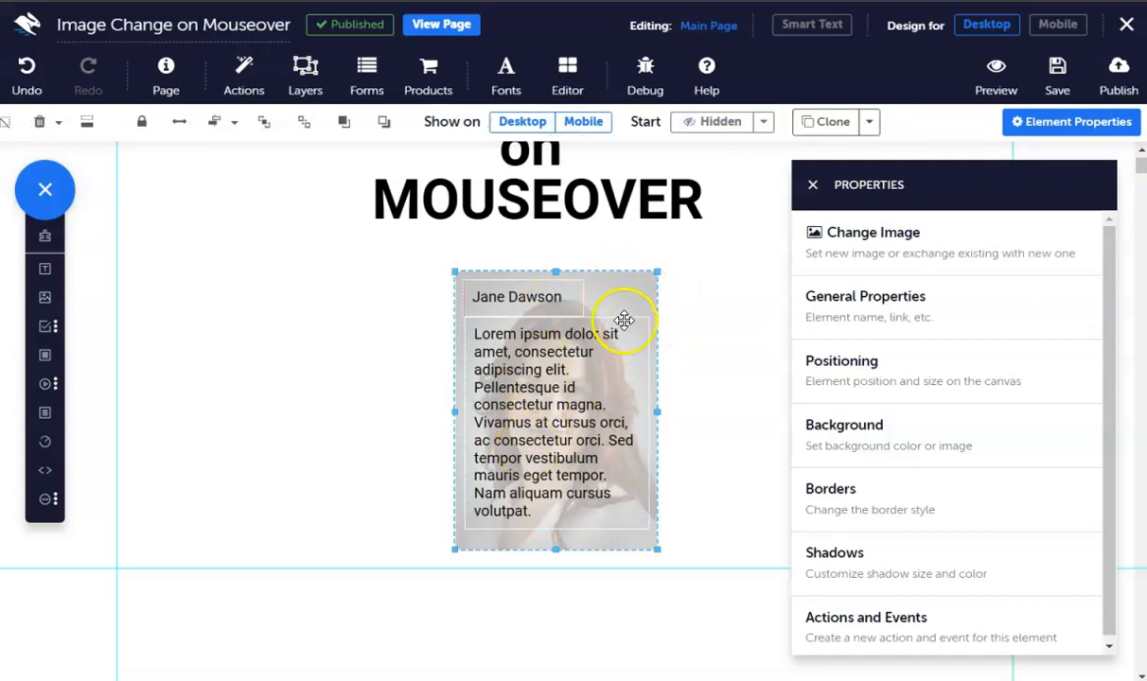
drag(620, 284, 669, 284)
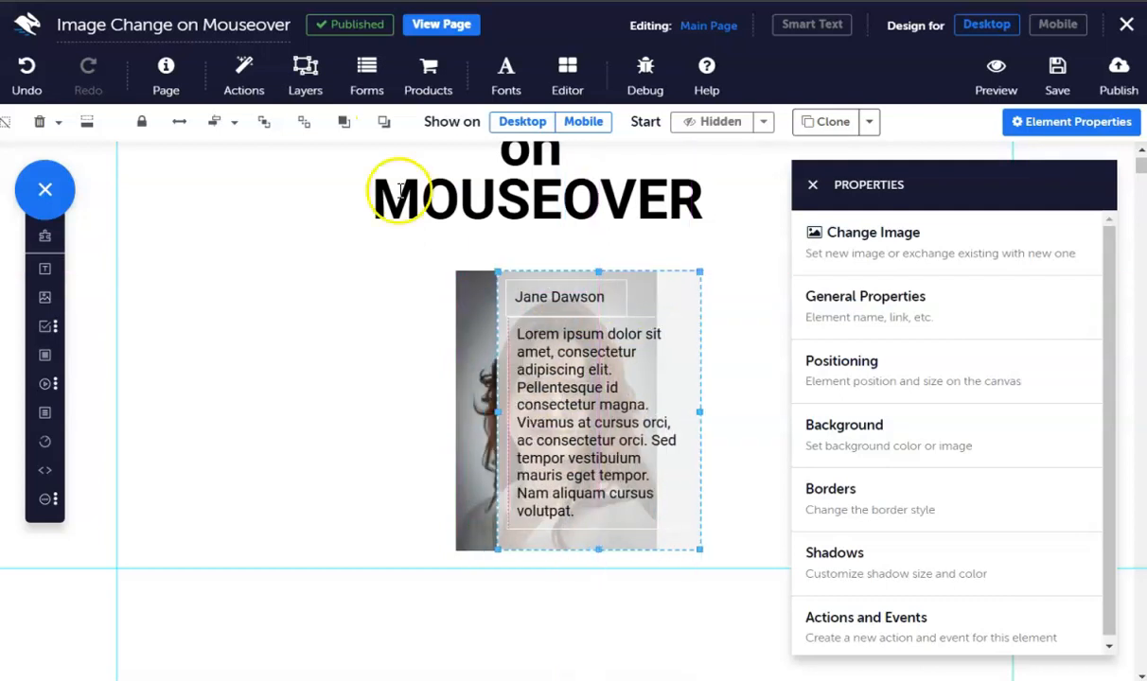
Add a new action to the portrait image, triggered on mouse entering the element, and set it to Show target
click(483, 321)
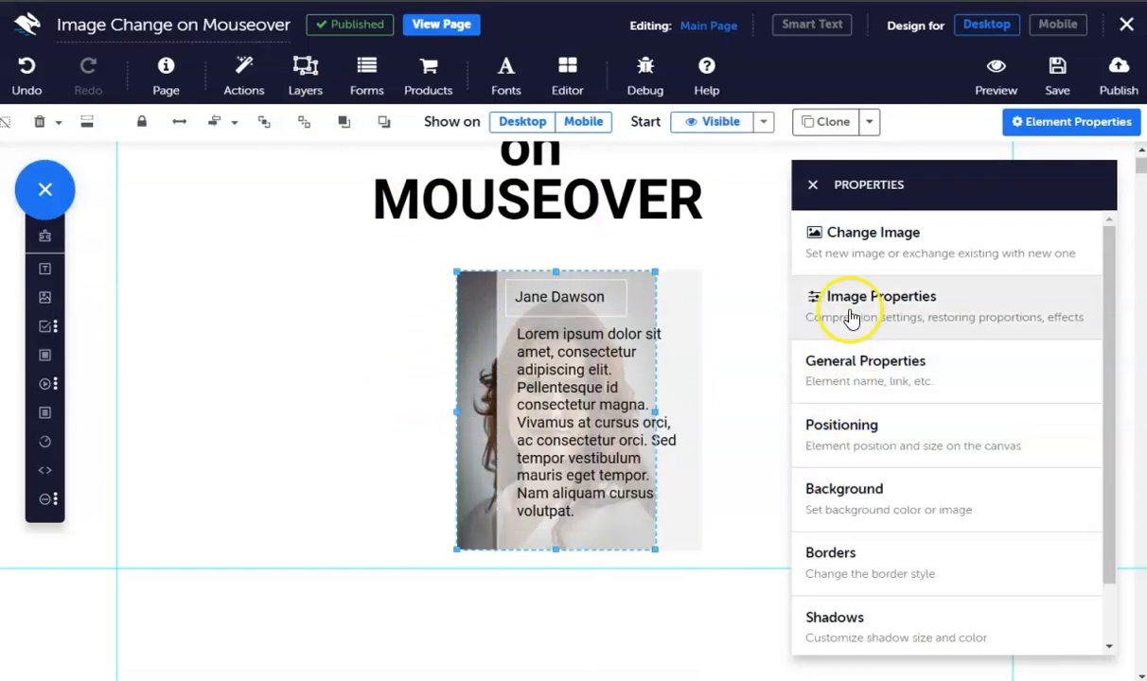
scroll(852, 333, down, 1)
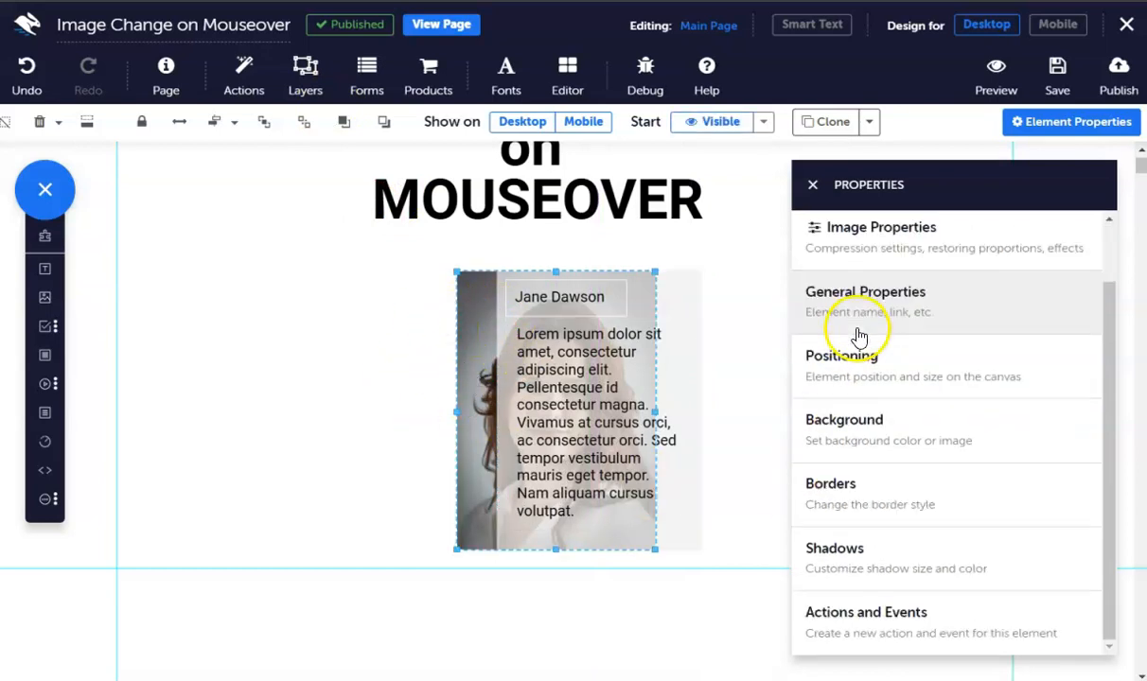
click(888, 627)
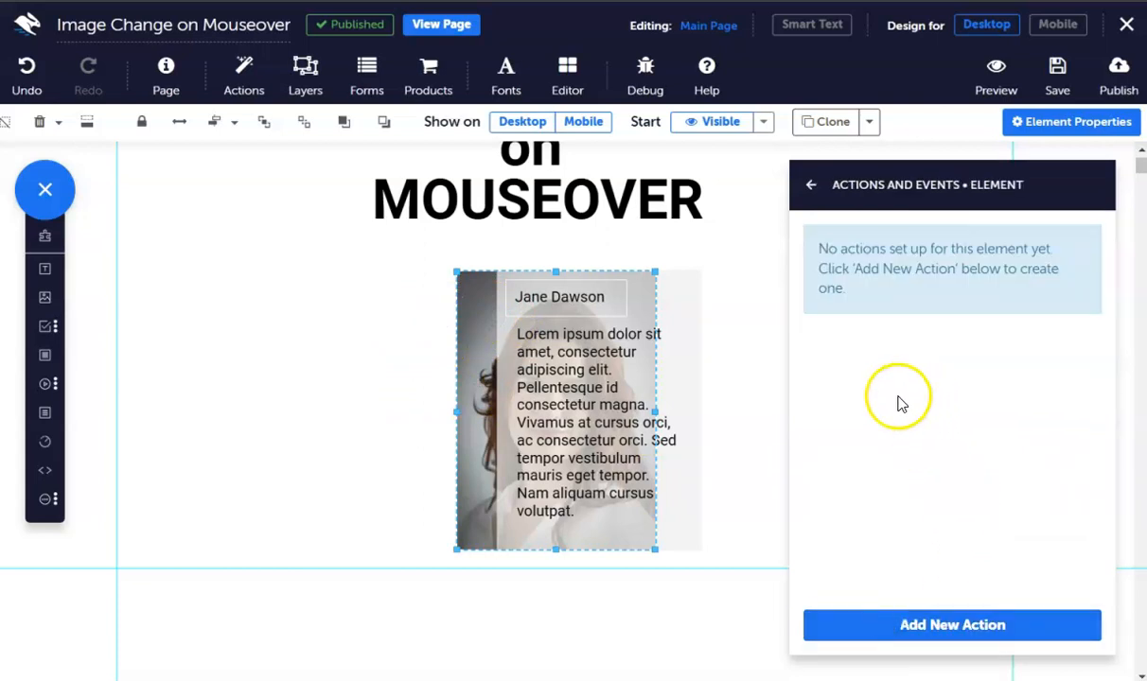
click(941, 628)
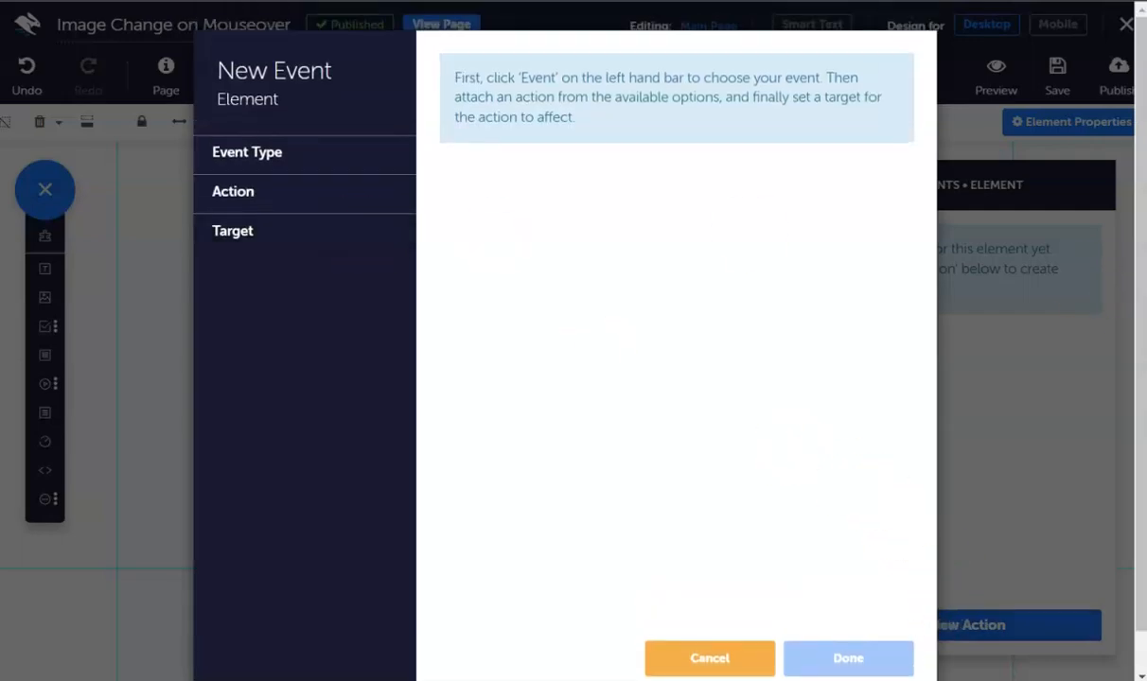
click(284, 161)
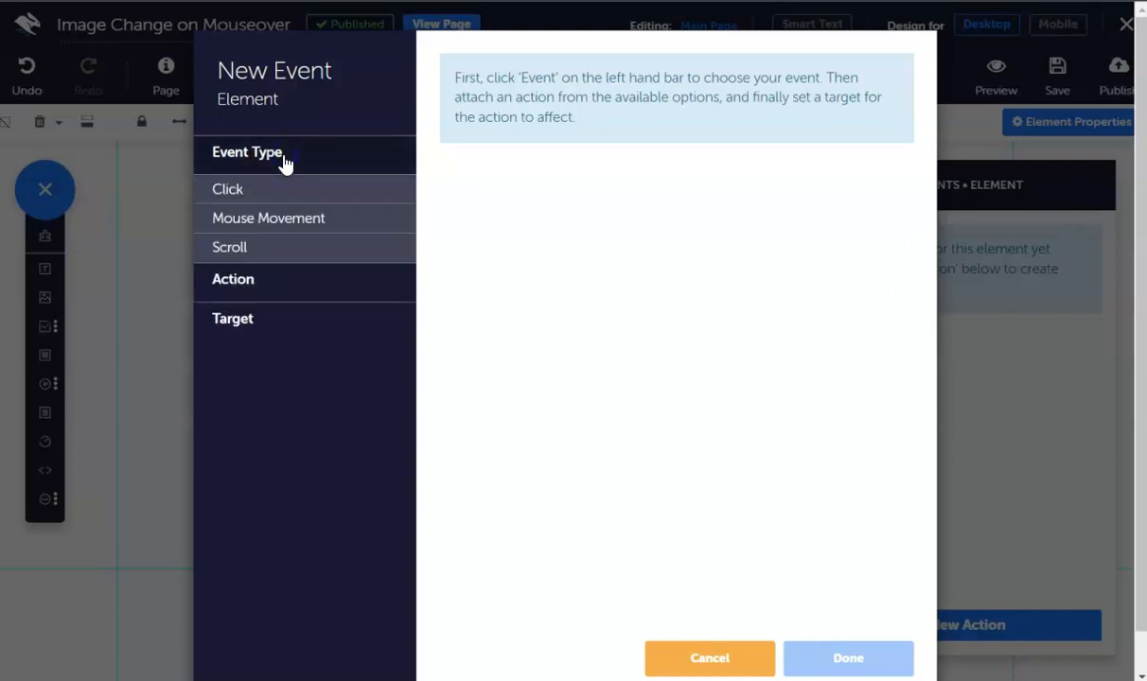
click(277, 223)
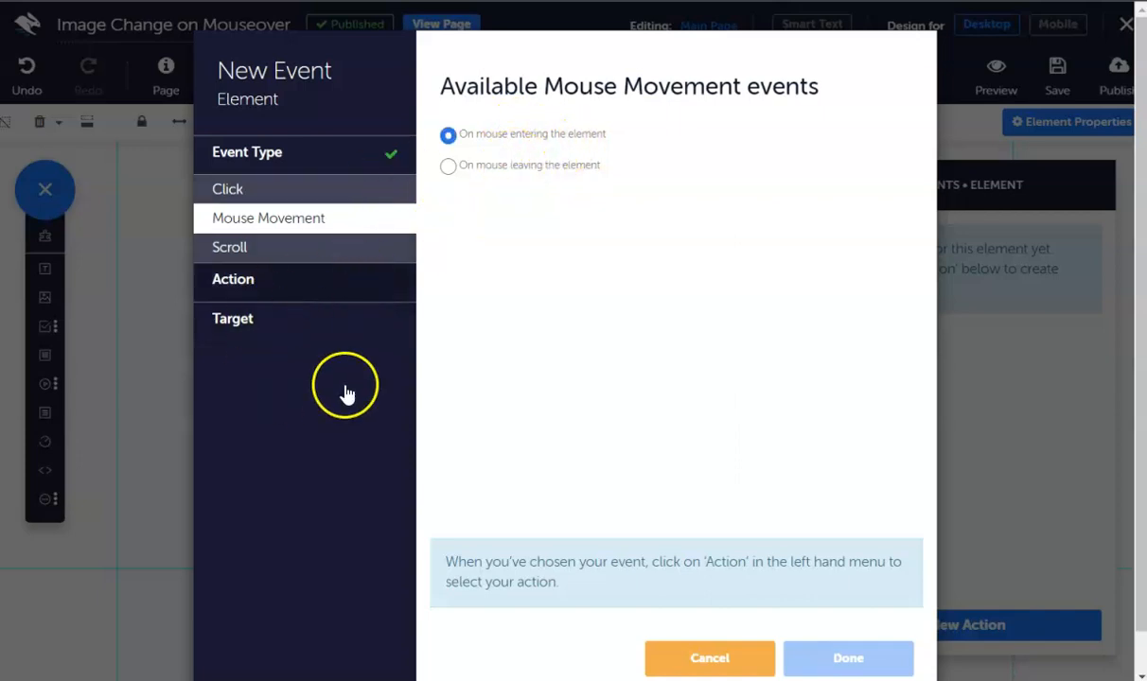
click(290, 284)
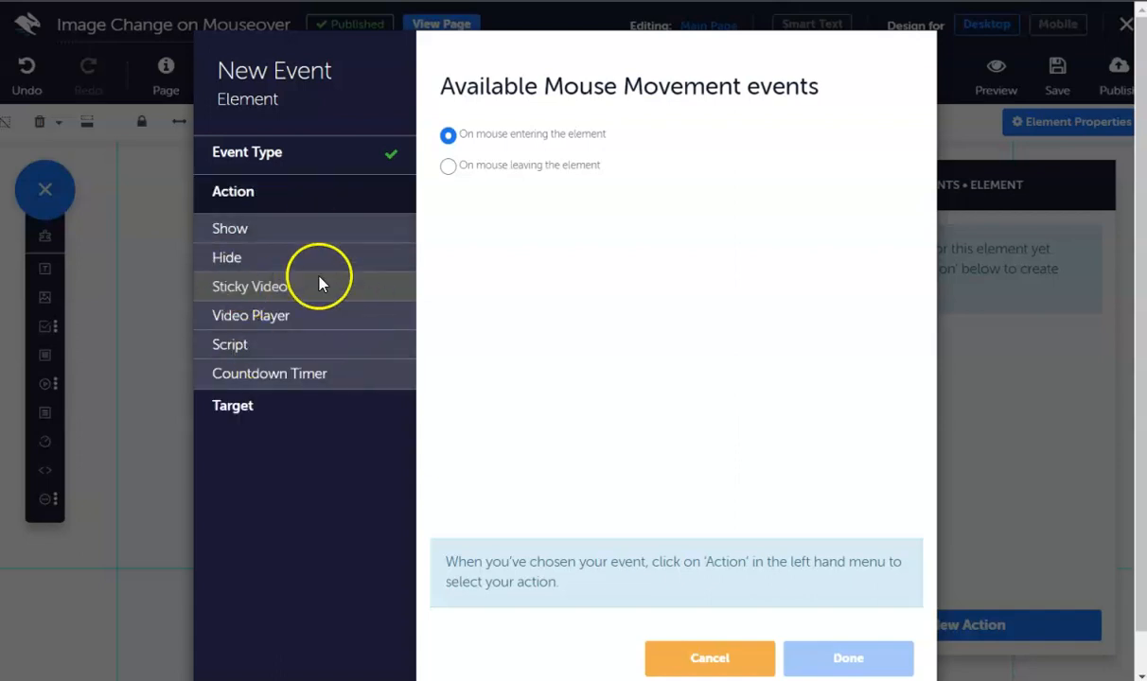
click(277, 230)
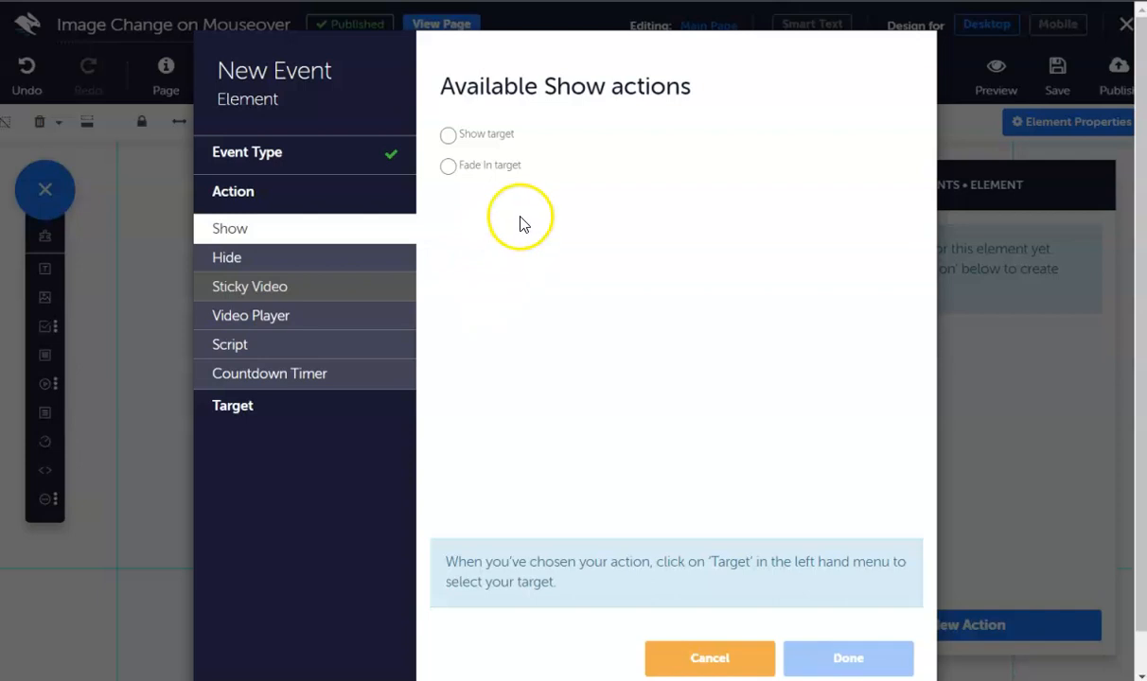
click(491, 139)
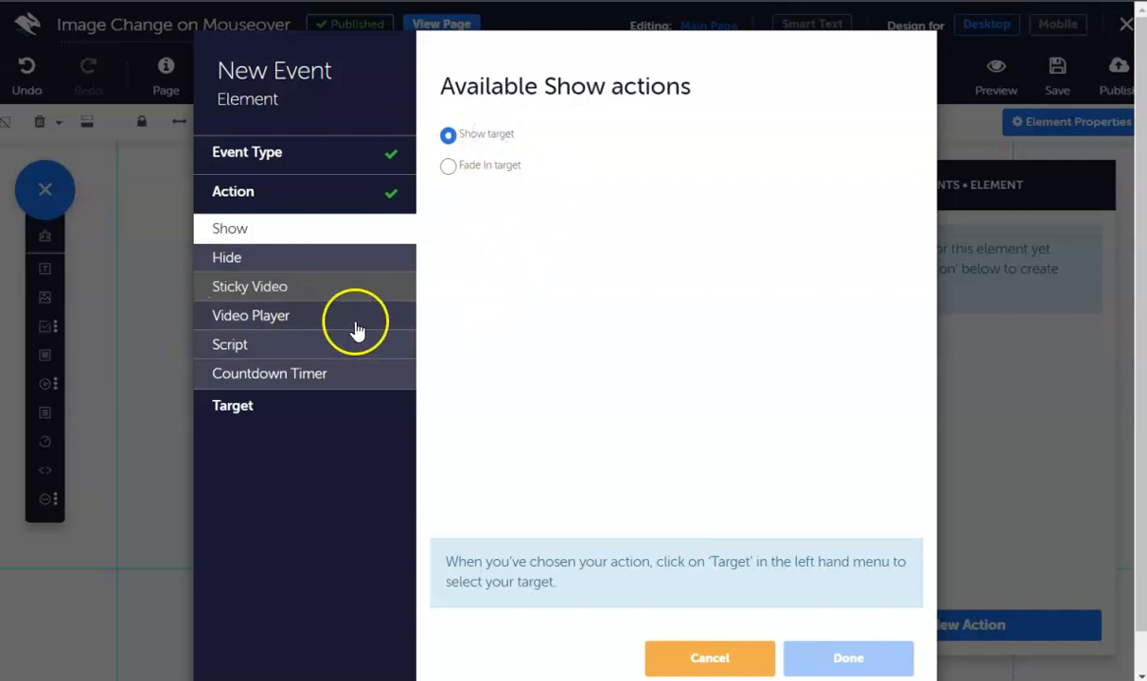
Set the show action's target to SpeakerInfo1 with contained elements included, and save the event
scroll(309, 378, down, 1)
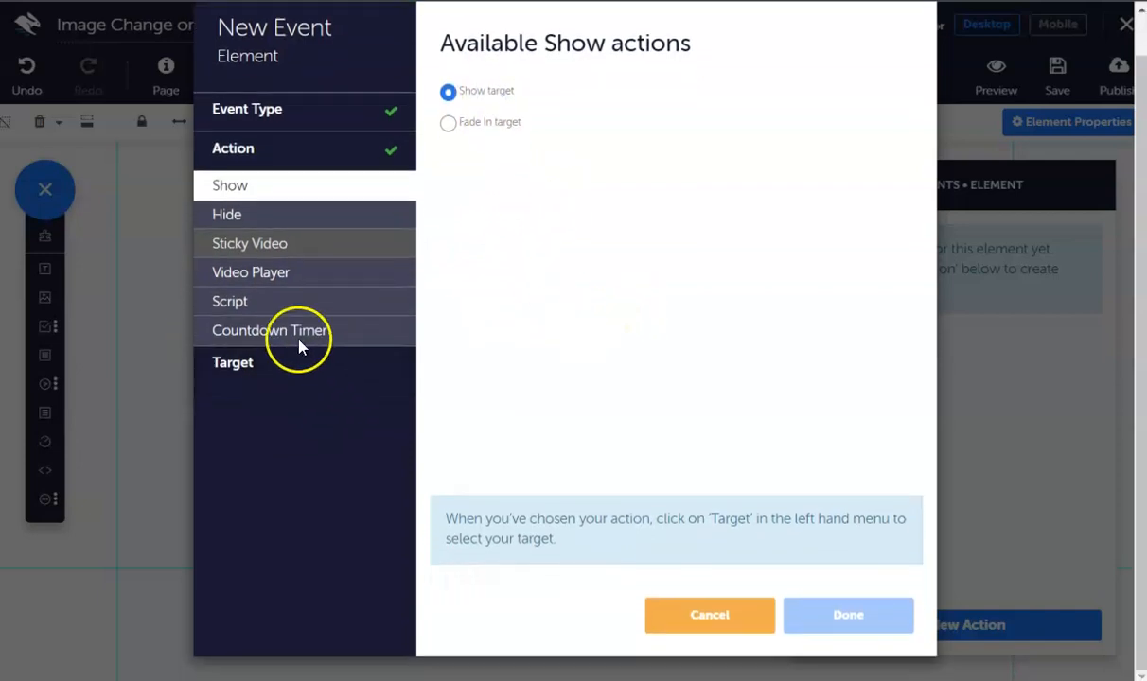
click(281, 367)
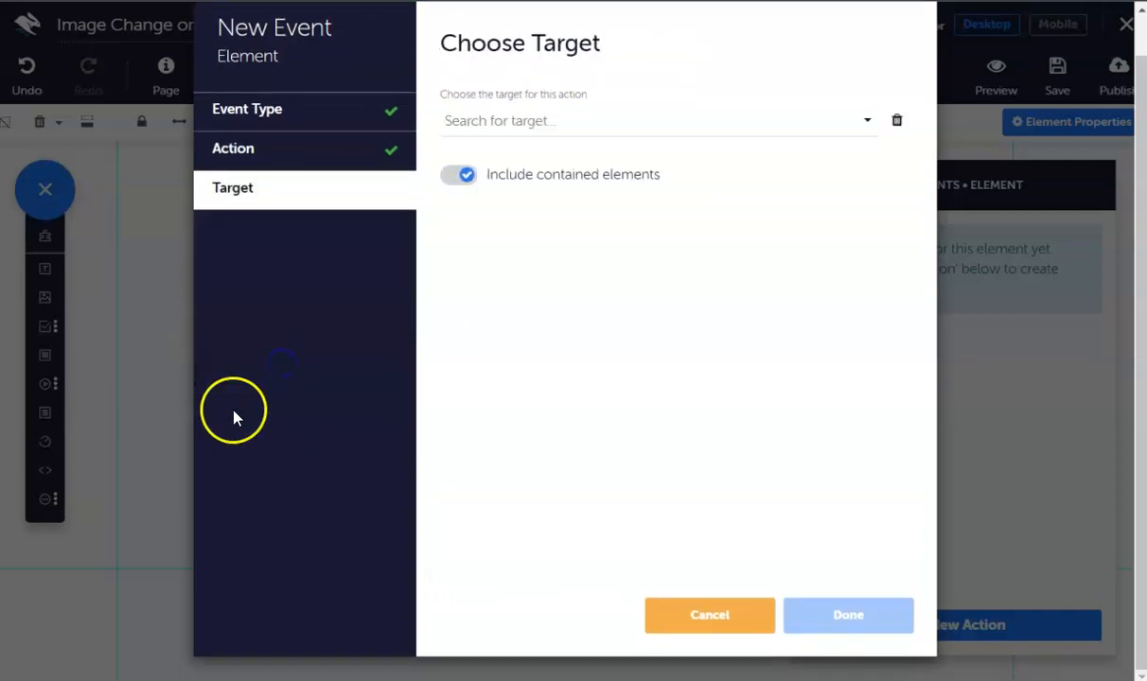
click(563, 130)
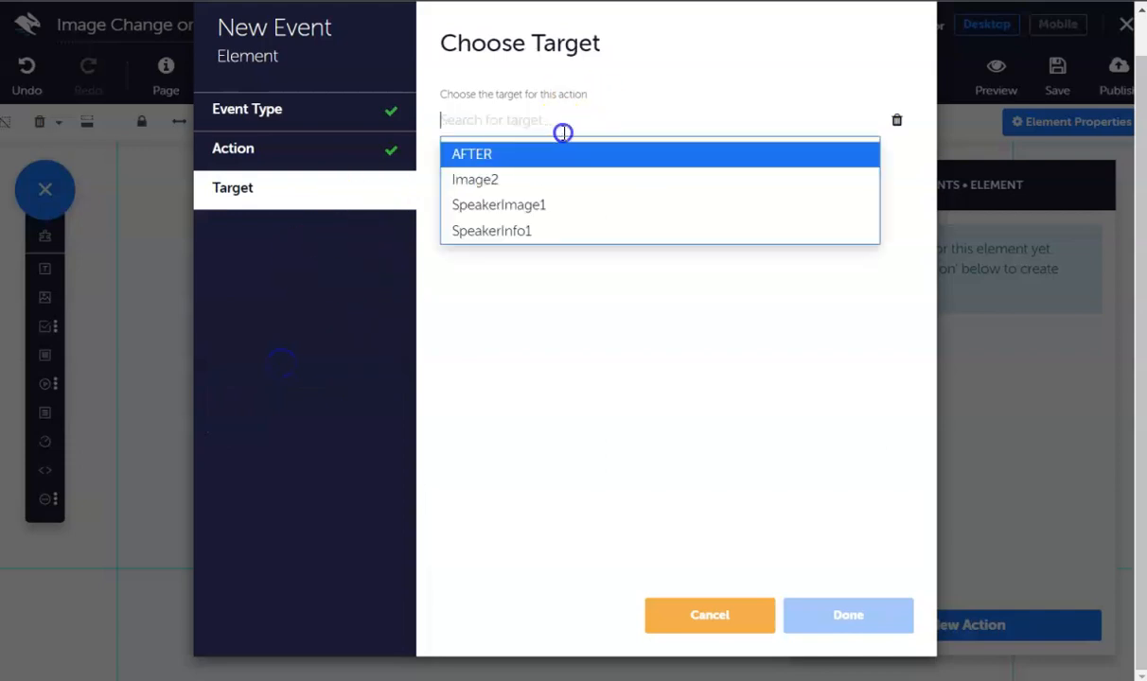
click(508, 207)
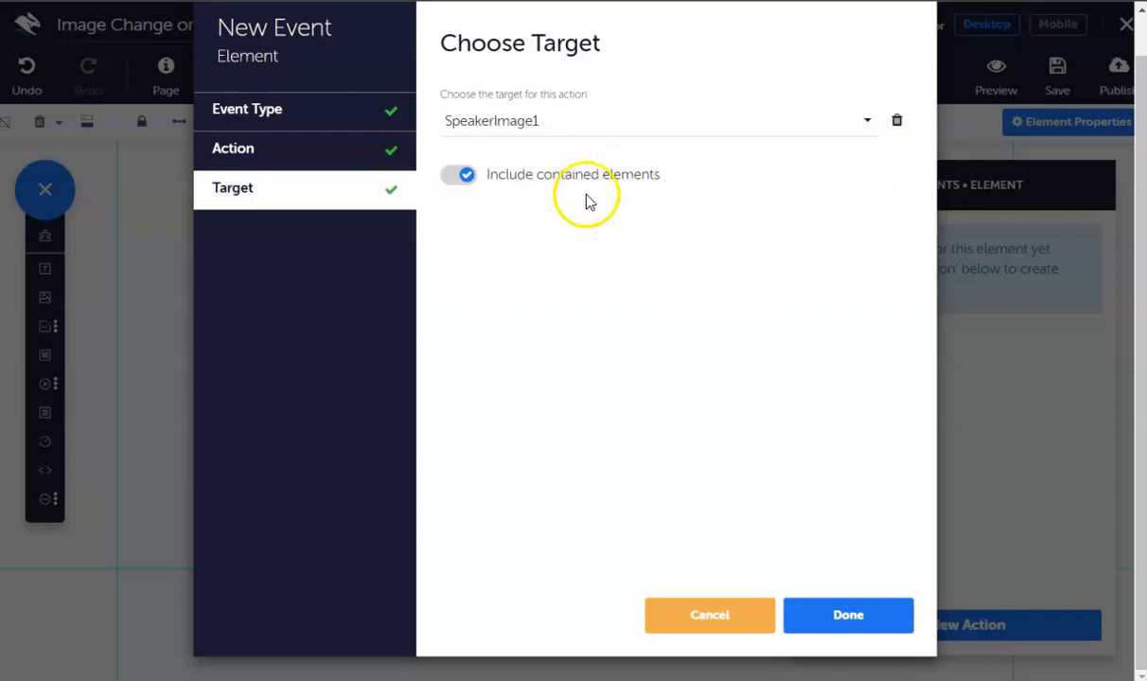
click(562, 122)
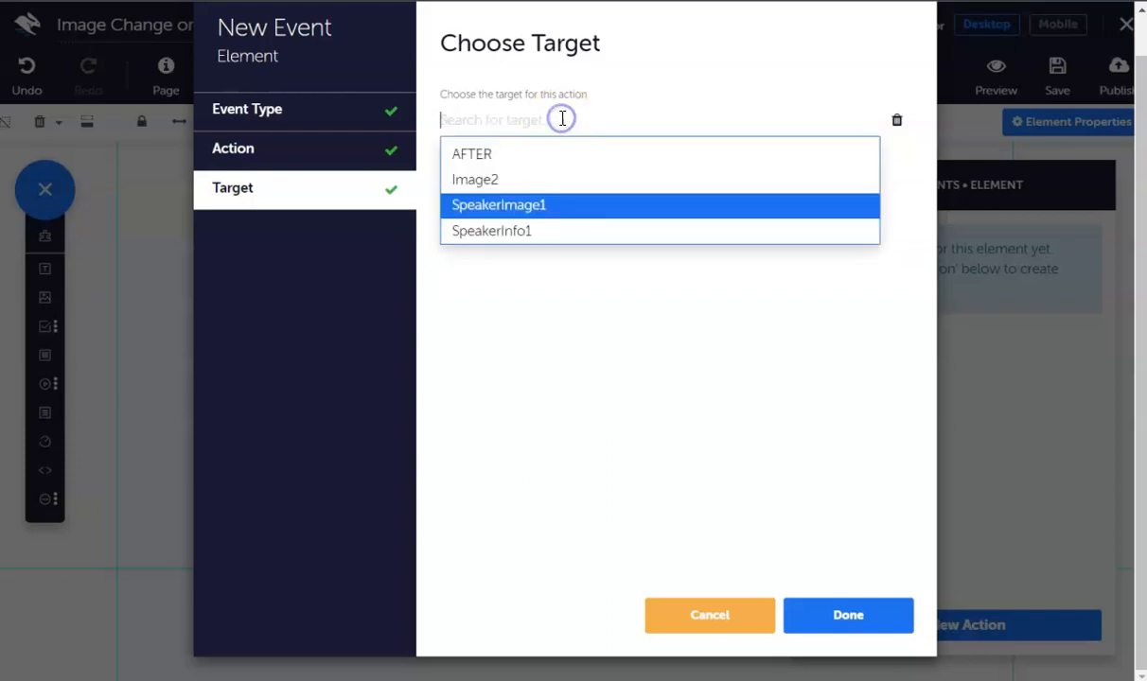
click(540, 232)
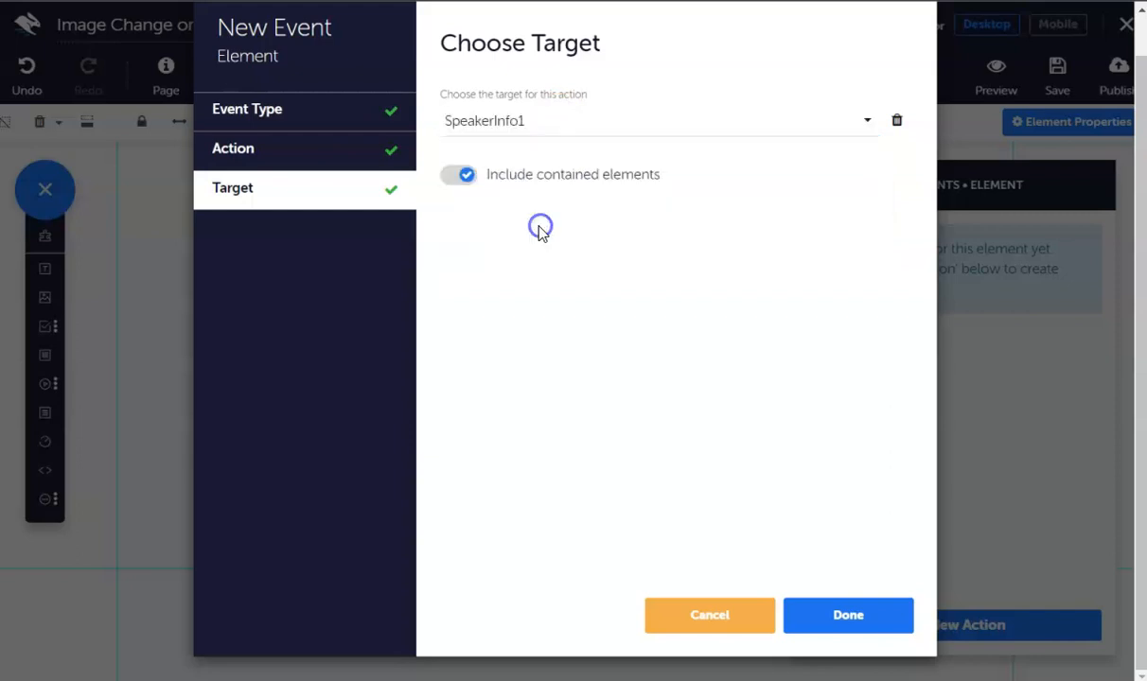
click(465, 174)
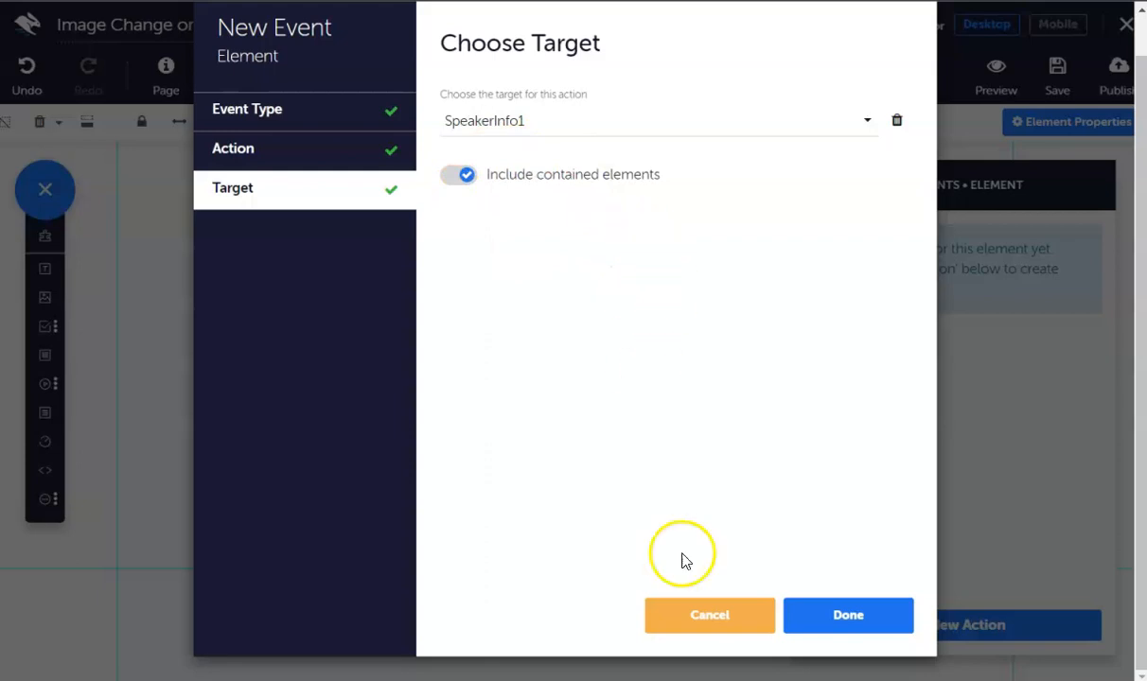
click(850, 617)
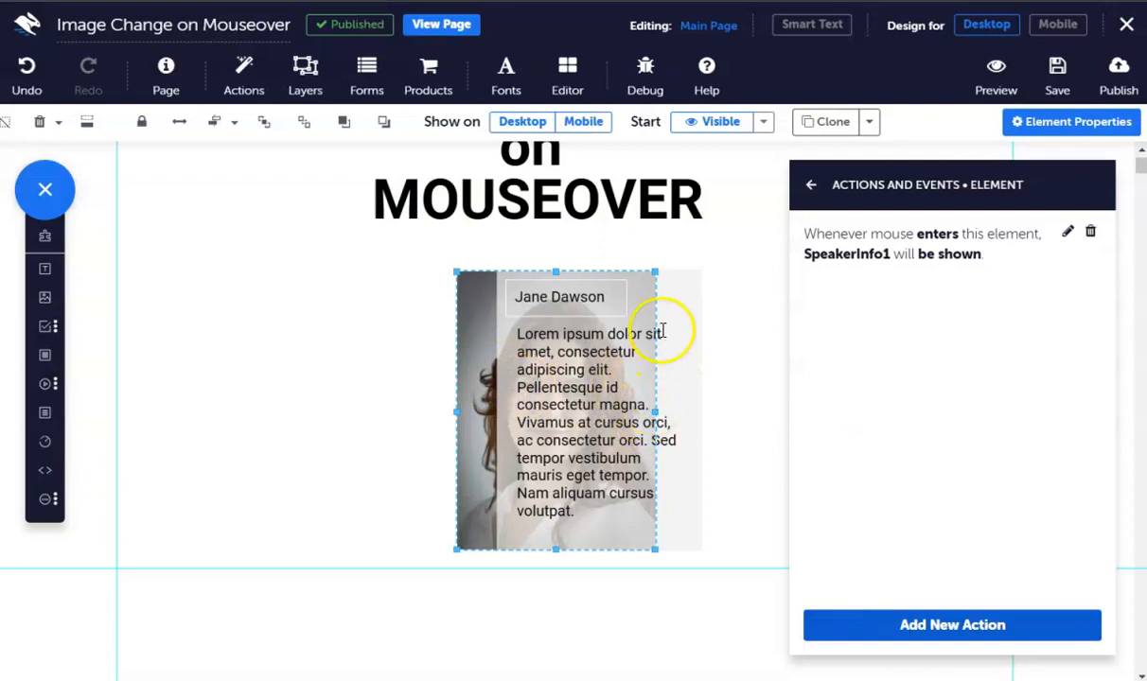
Add a new action to the overlay panel, triggered on mouse leaving the element, and set it to Hide target
click(681, 284)
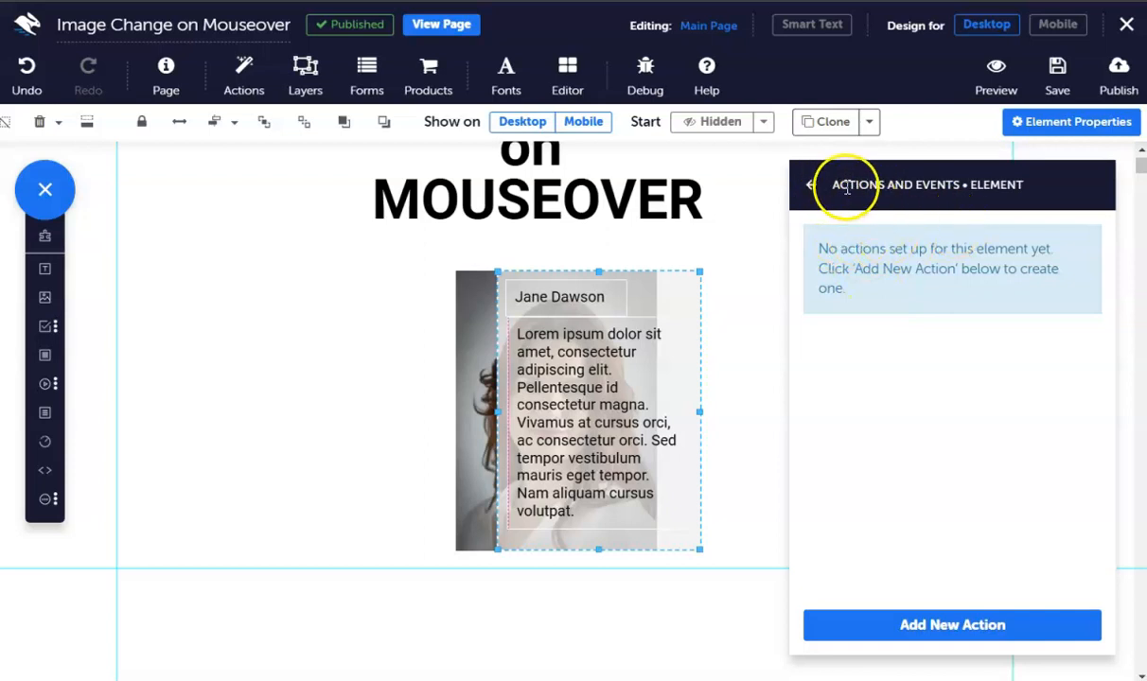
click(947, 628)
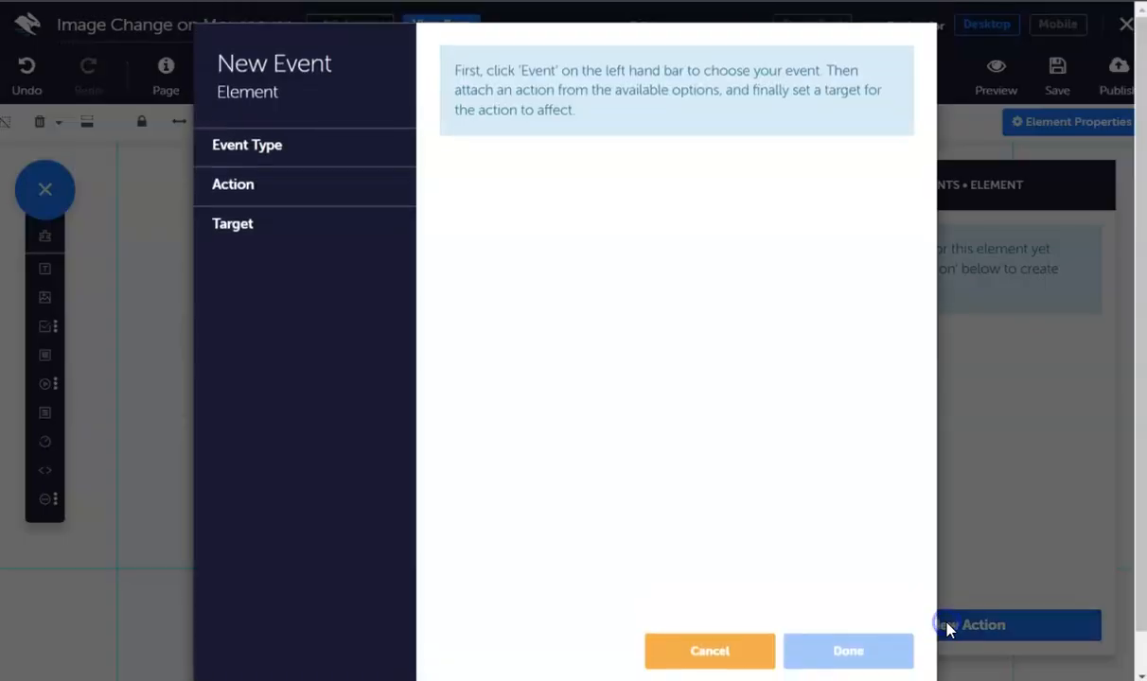
click(297, 159)
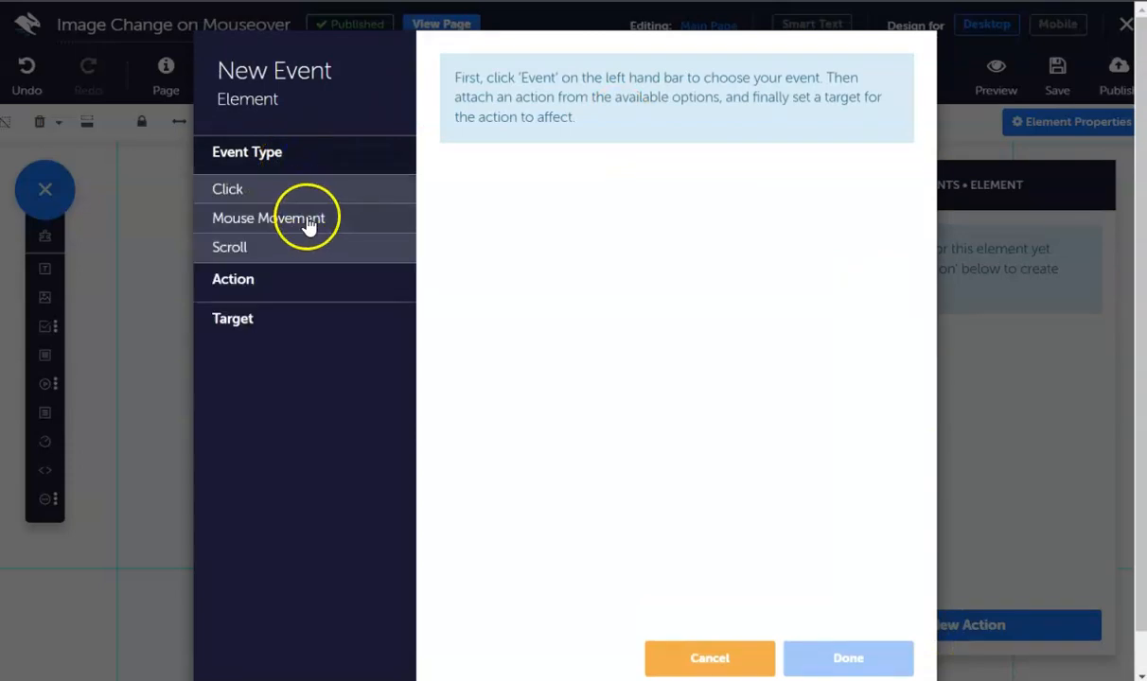
click(295, 223)
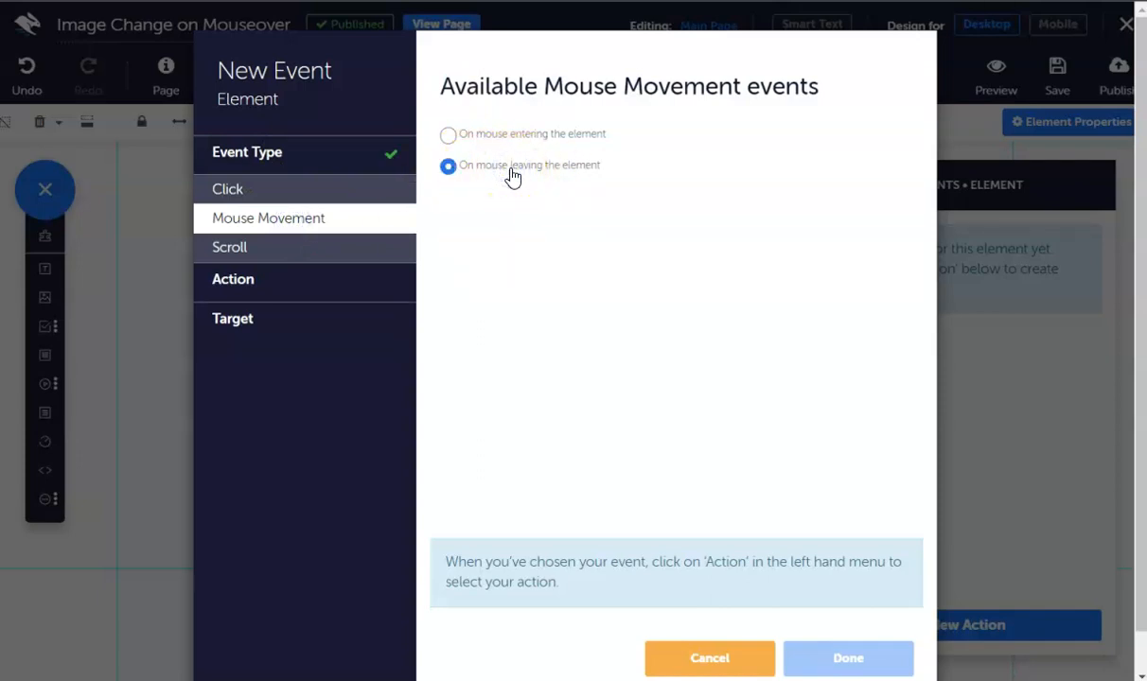
click(333, 282)
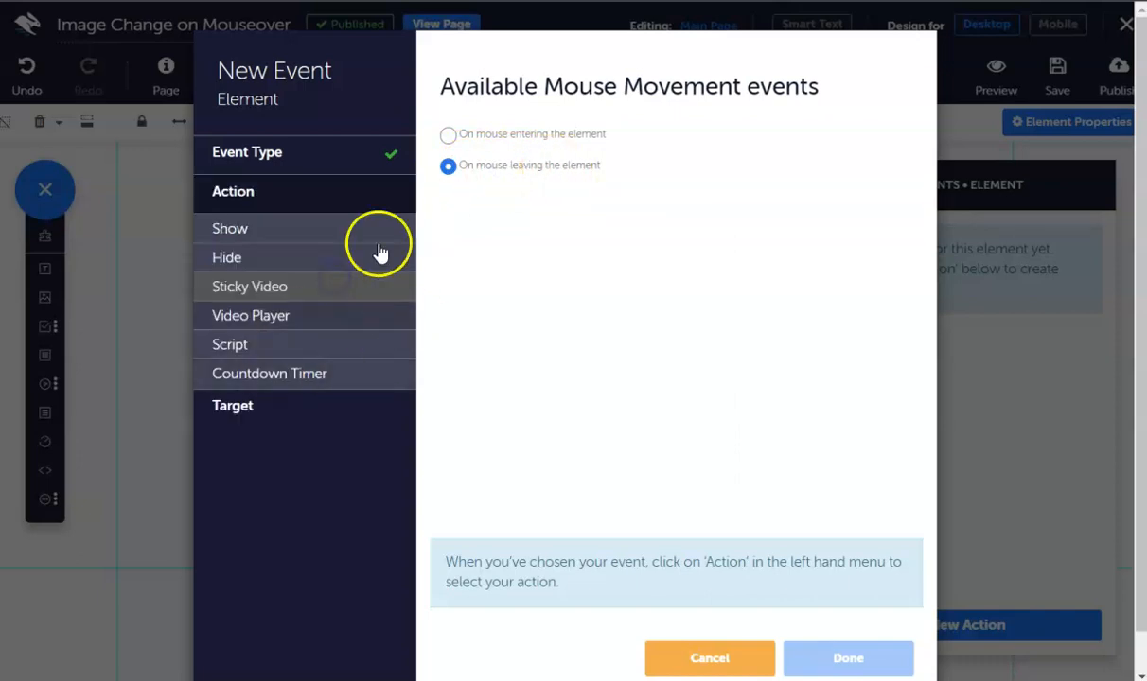
click(271, 261)
click(497, 135)
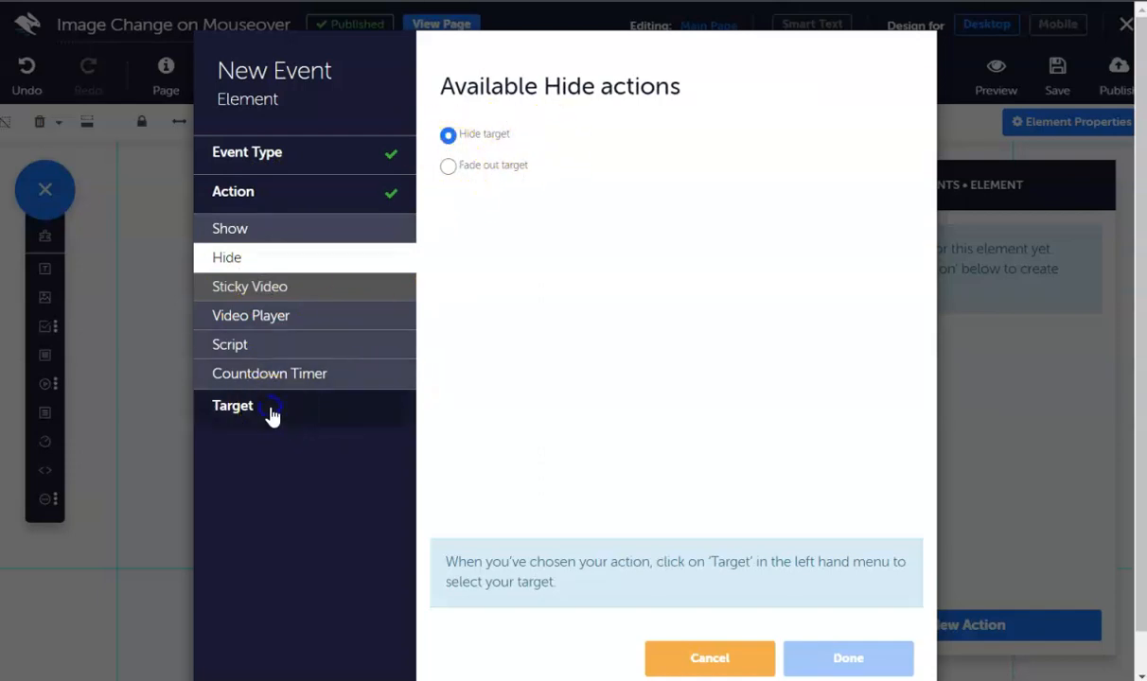
Set the hide action's target to SpeakerInfo1 with contained elements included, and save the event
click(301, 416)
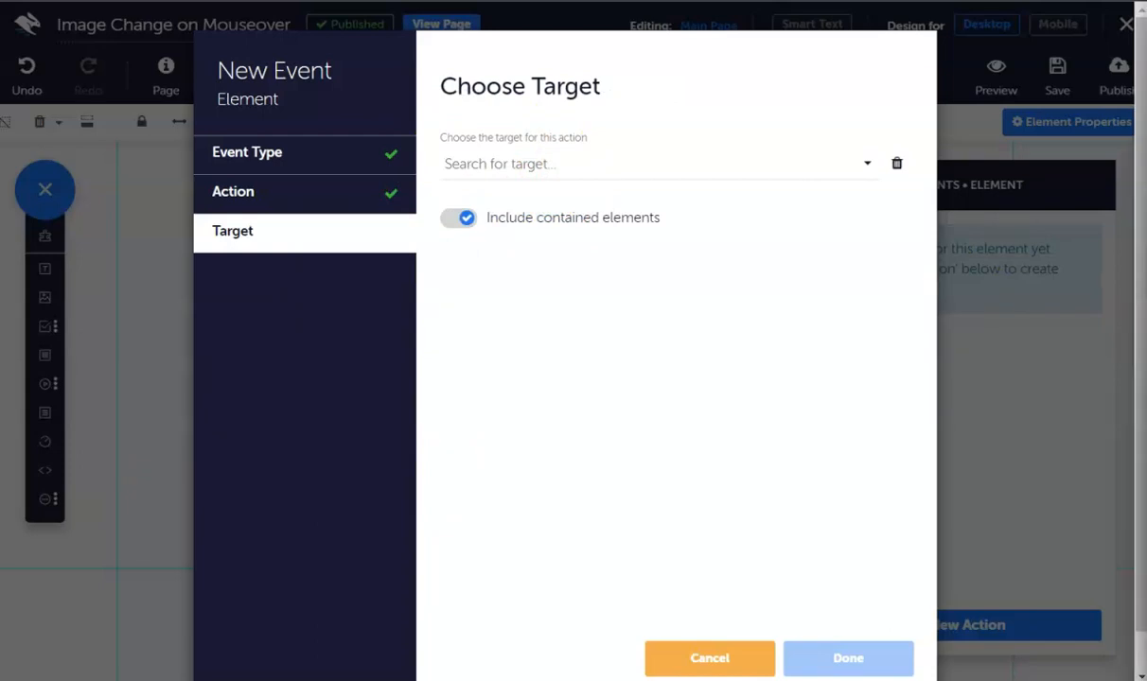
click(506, 168)
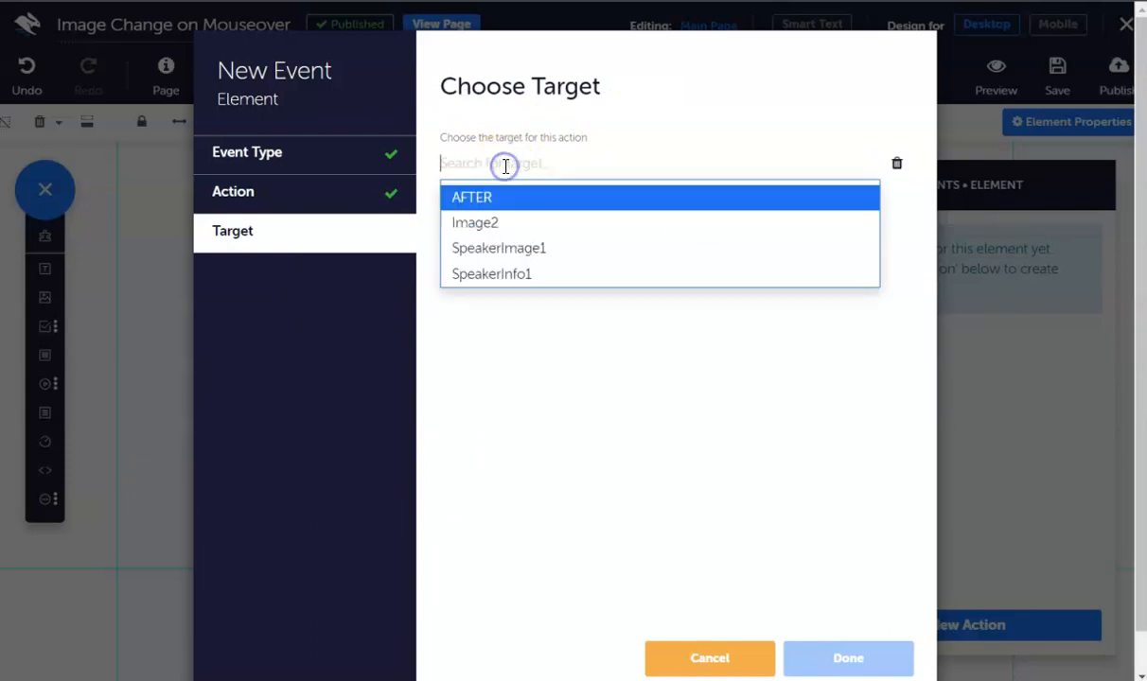
click(524, 274)
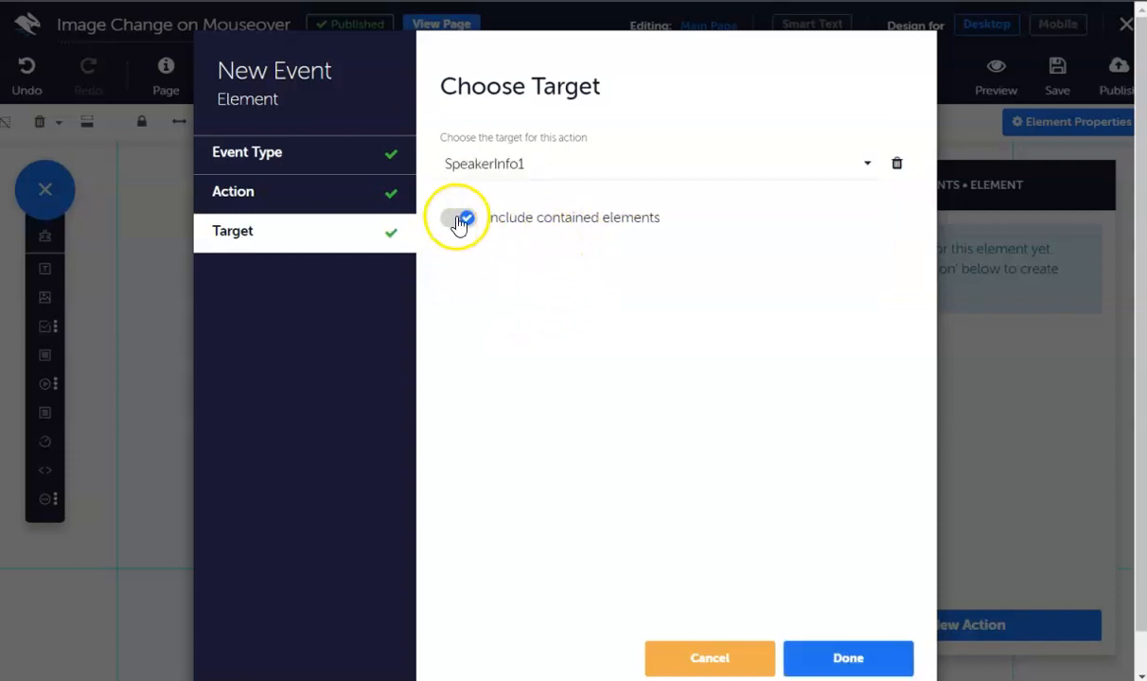
click(850, 659)
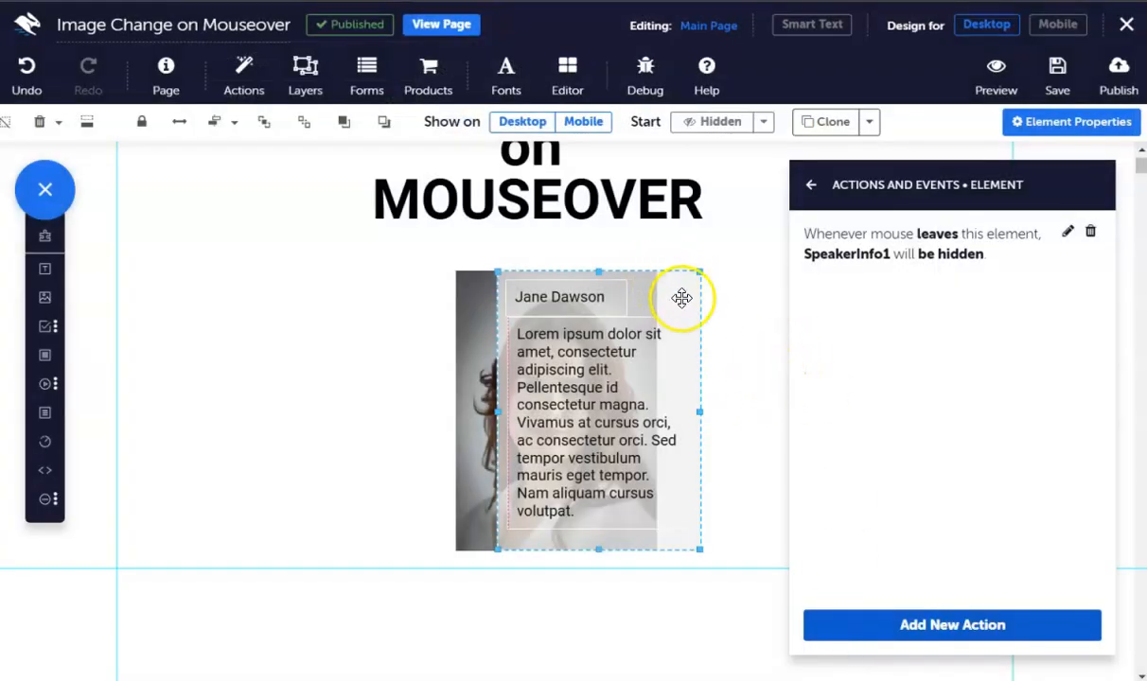
Move the overlay panel with its texts back over the portrait and narrow it to match the portrait's width
drag(683, 287, 645, 289)
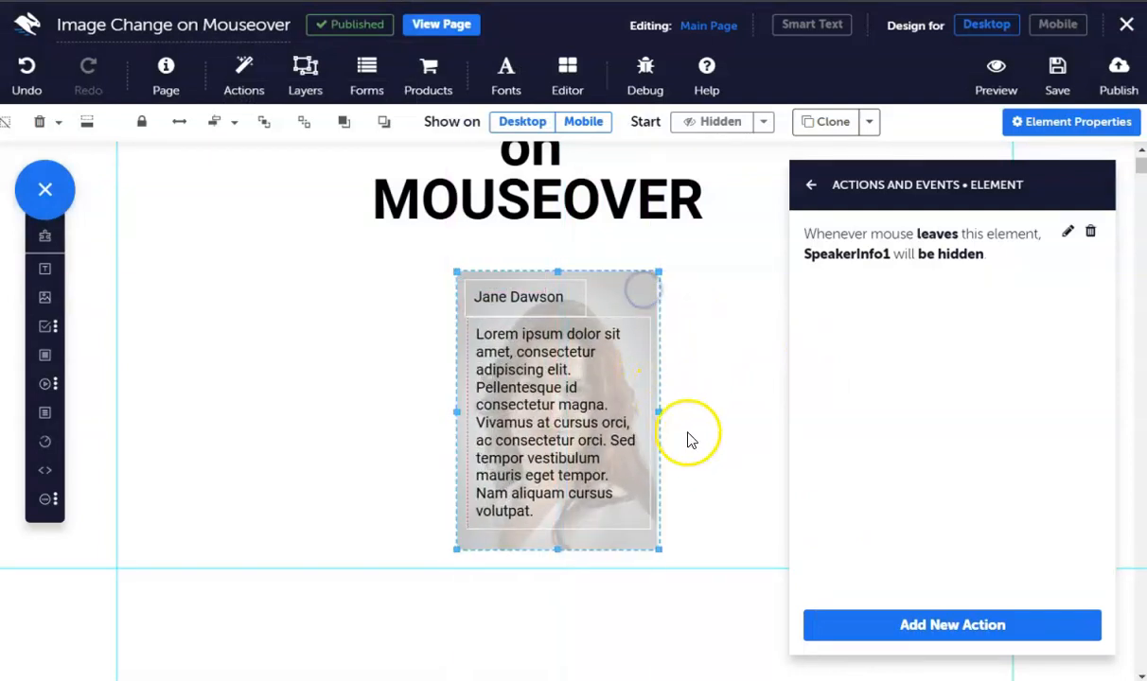
drag(660, 411, 656, 411)
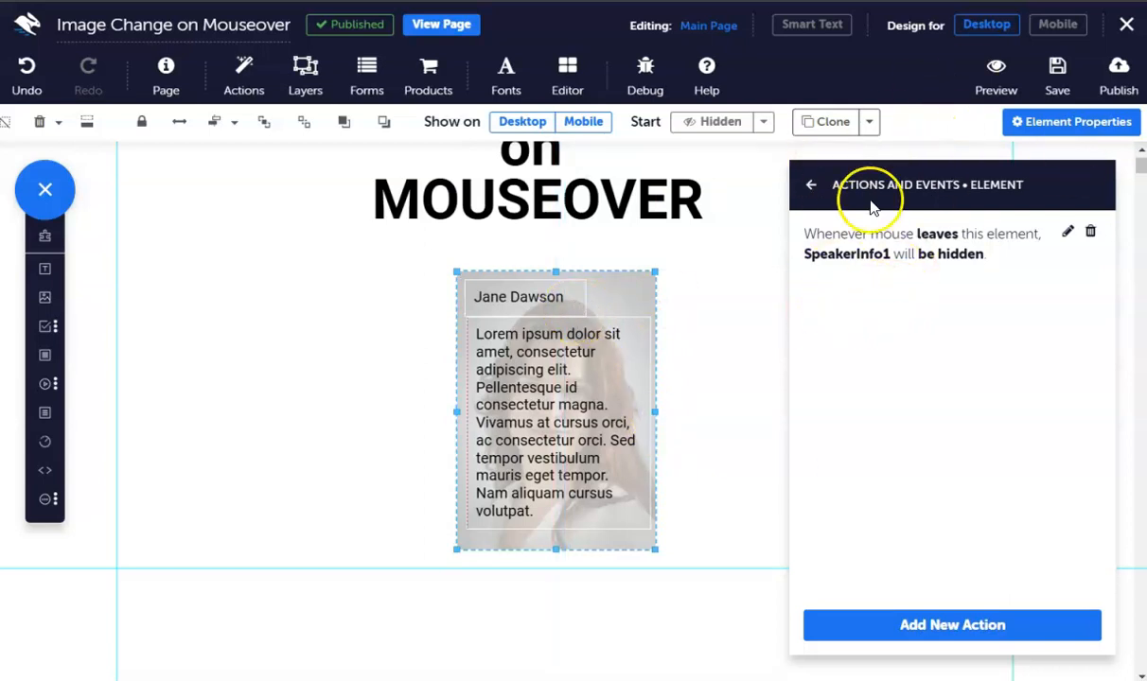
click(810, 184)
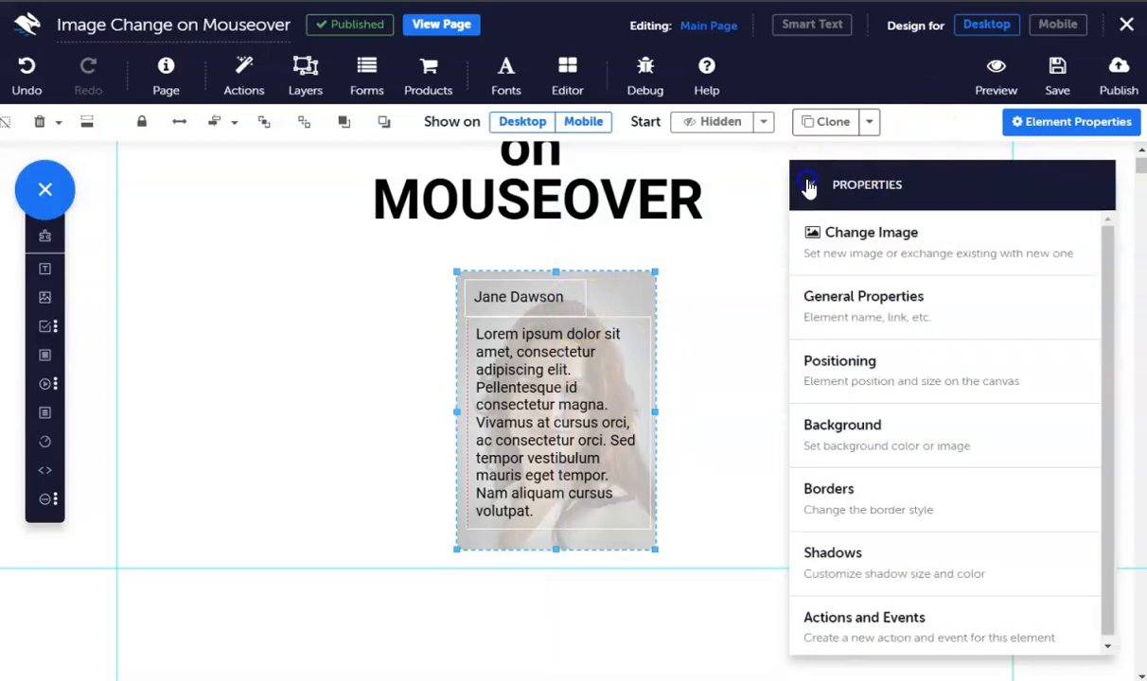
Publish the page under the path image-change-mouseover and open the live page to test the portrait's mouseover panel
click(1121, 70)
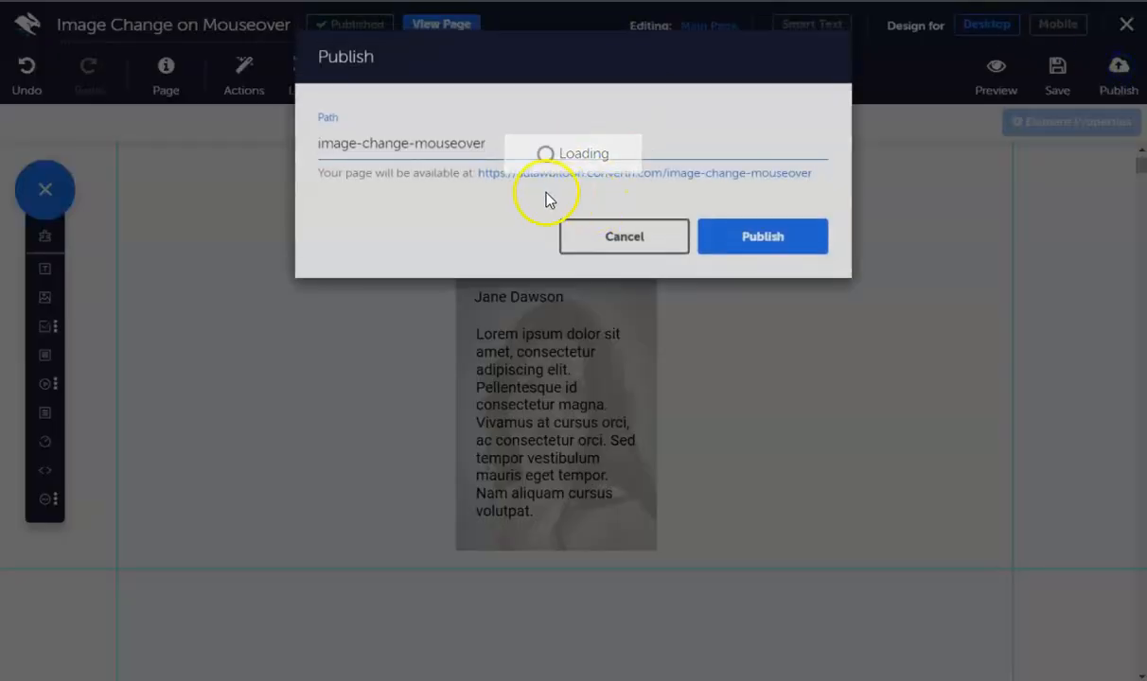
click(778, 244)
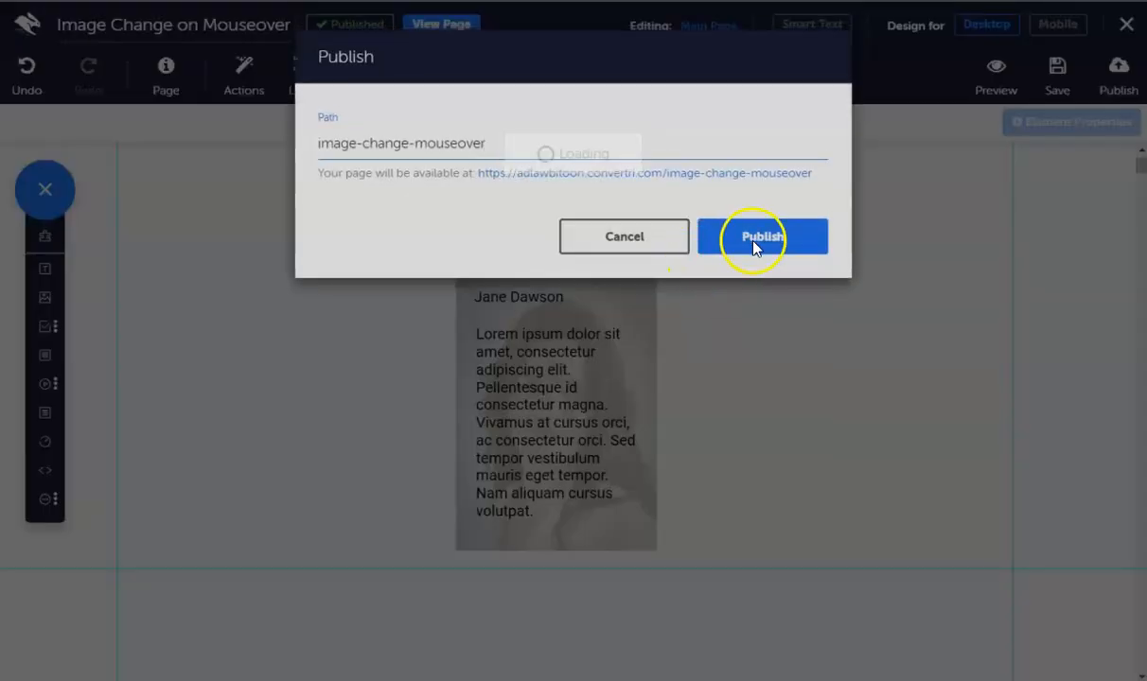
click(754, 247)
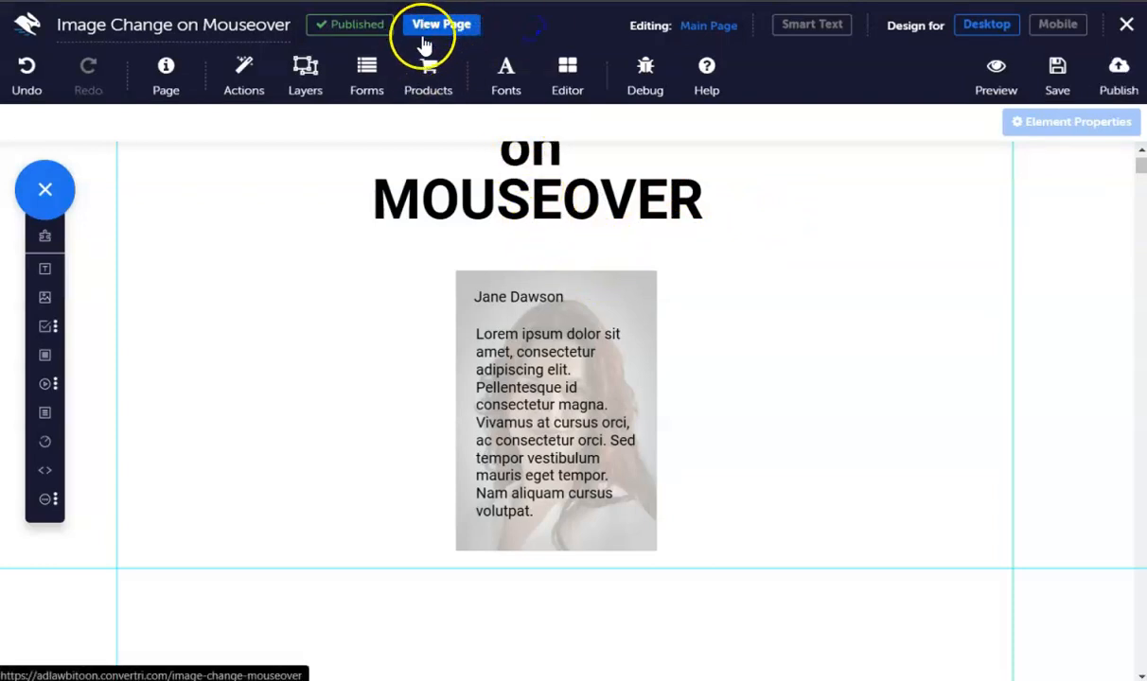
click(451, 28)
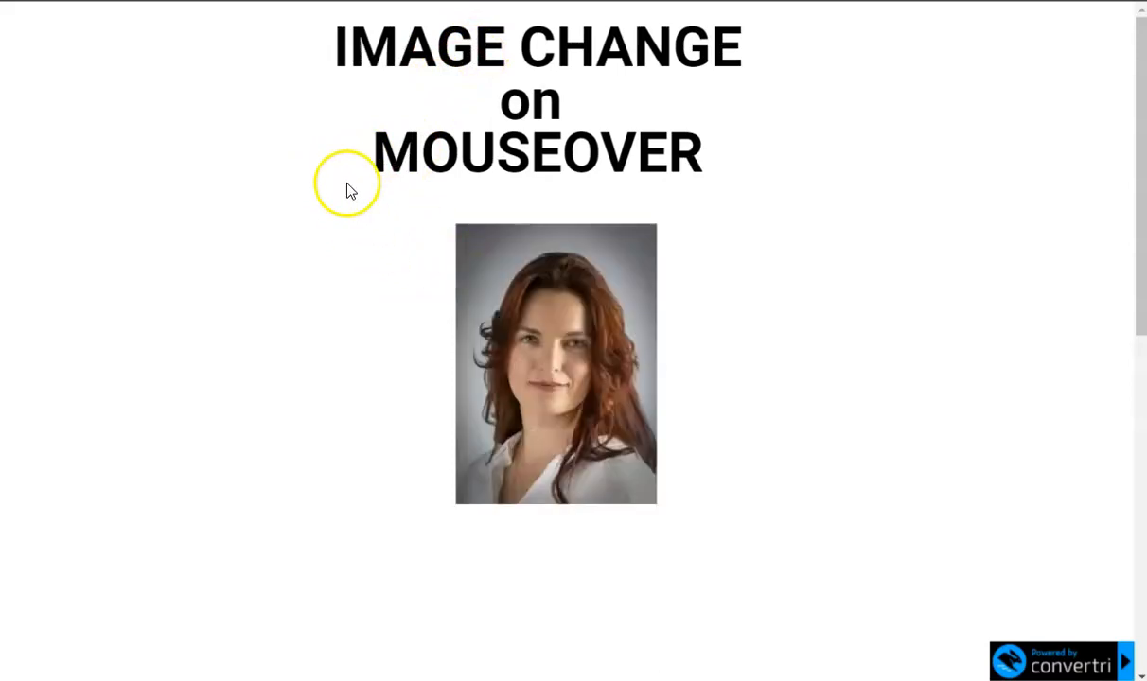
mouse_move(577, 246)
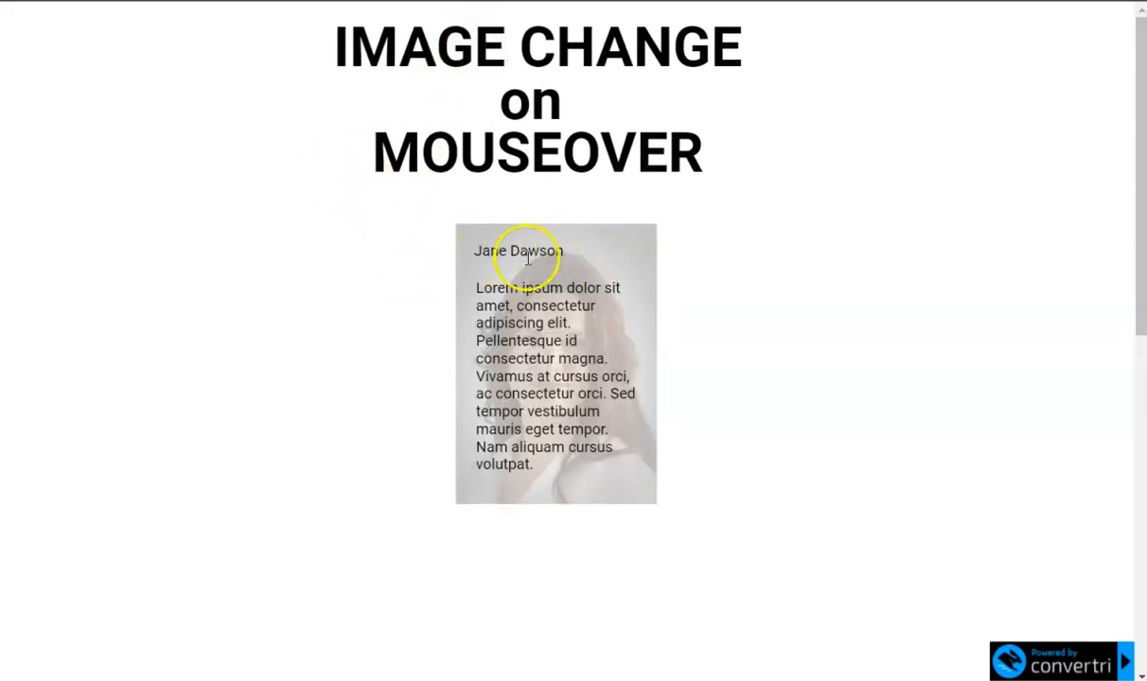
Test the mouseover change on the BEFORE text beside the second portrait, further down the live page
scroll(347, 208, down, 8)
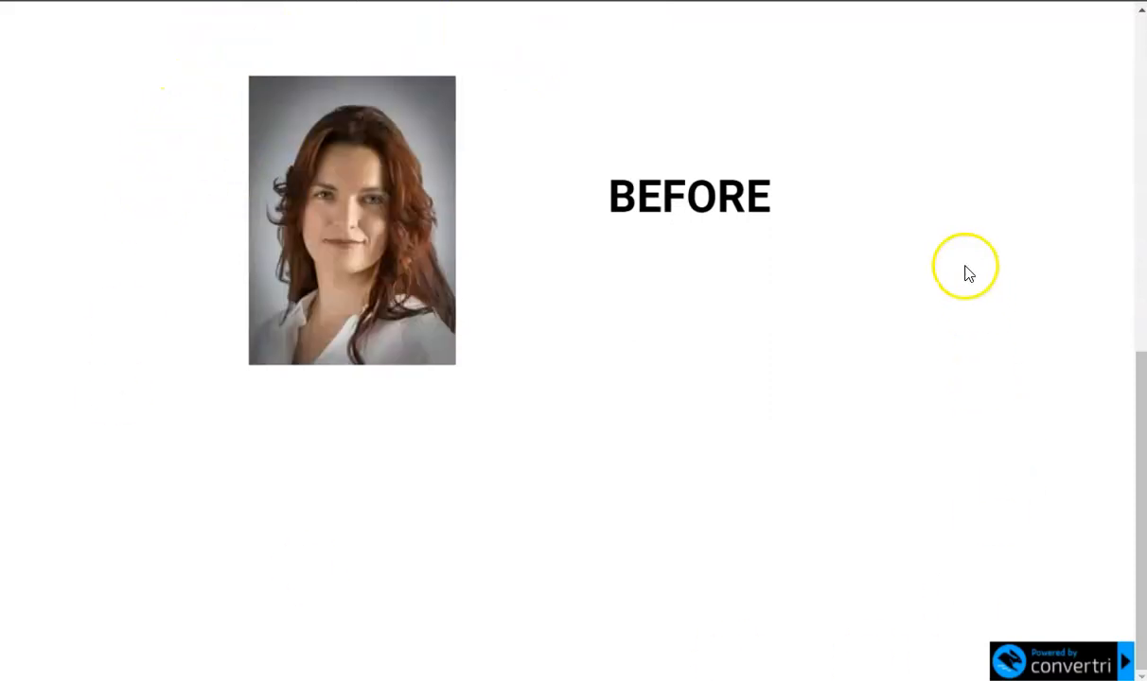
mouse_move(659, 224)
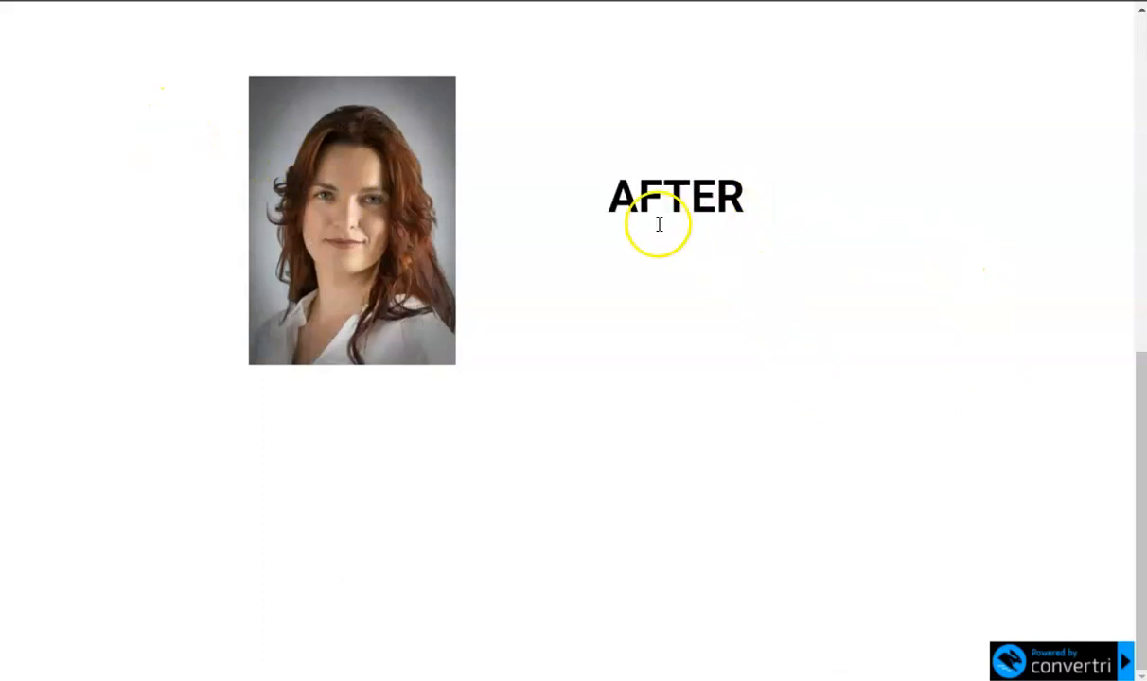
mouse_move(665, 193)
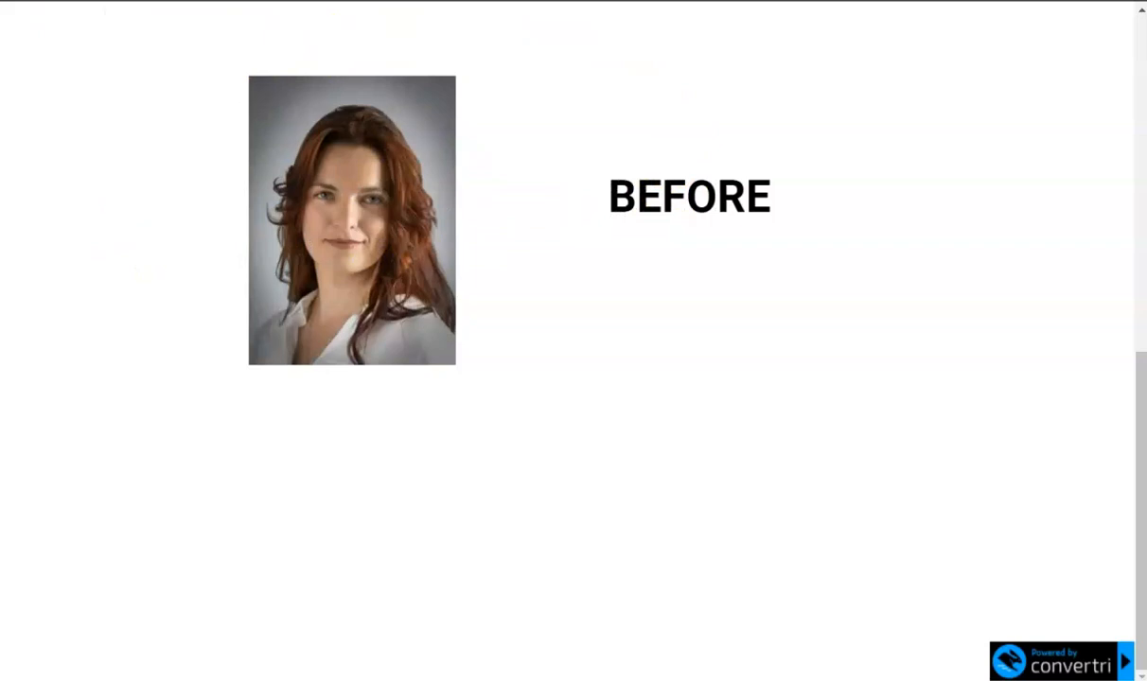
Return to the page editor and inspect the general properties of the portrait beside the AFTER text
click(95, 1)
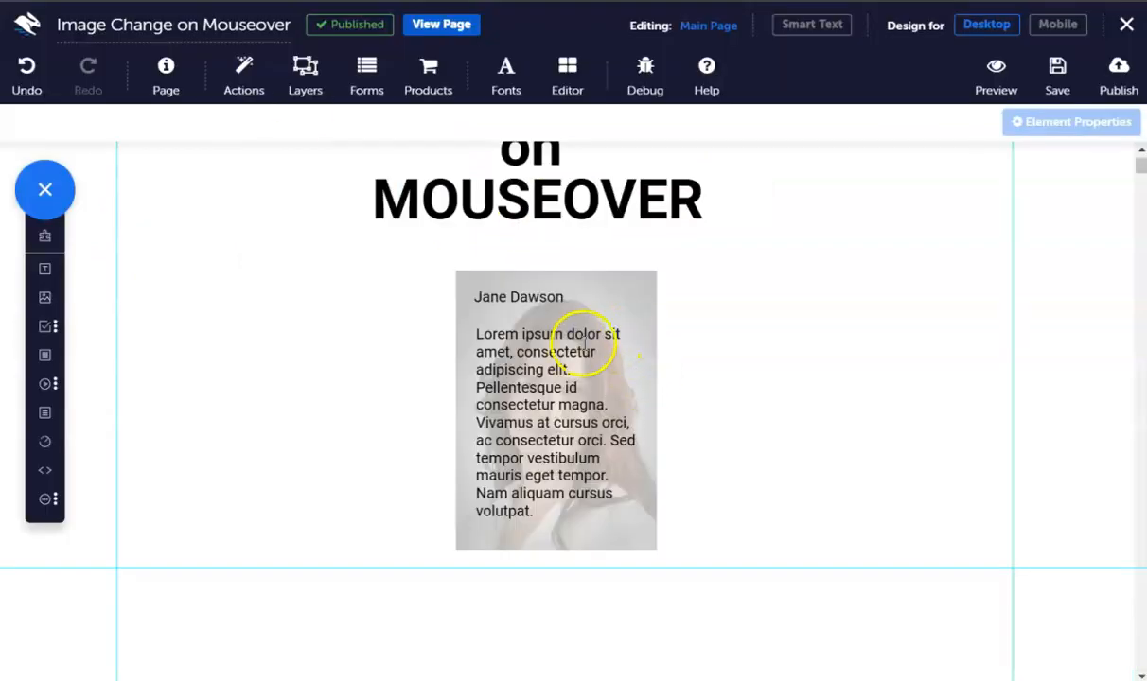
scroll(583, 351, down, 7)
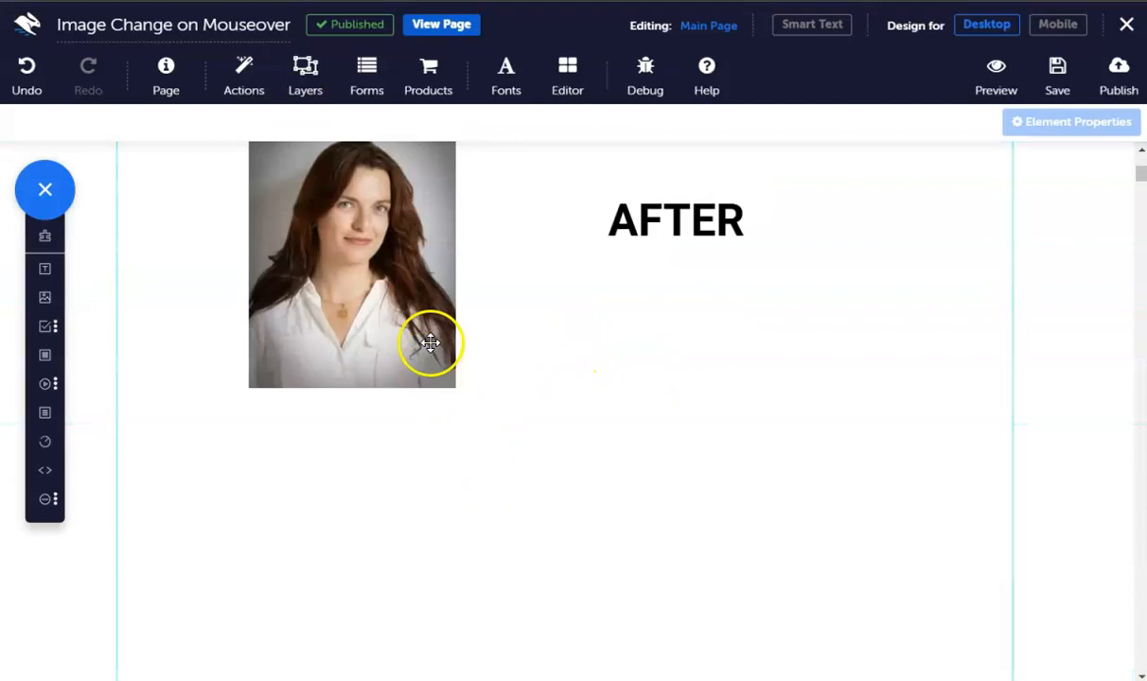
click(429, 283)
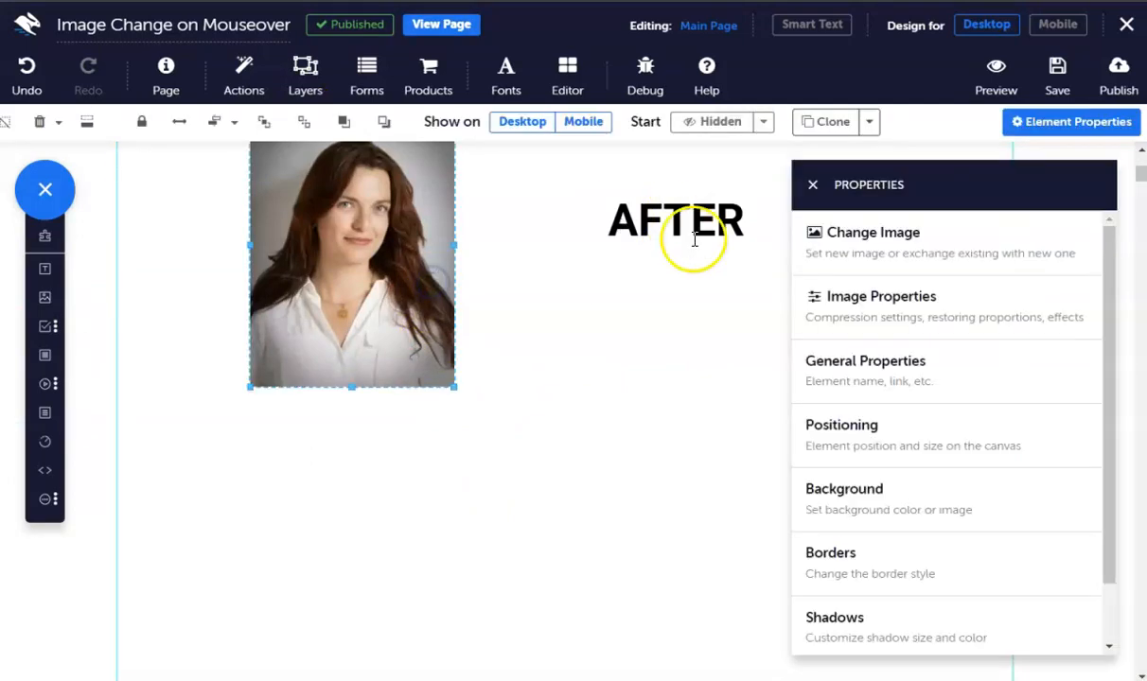
click(884, 378)
mouse_move(328, 212)
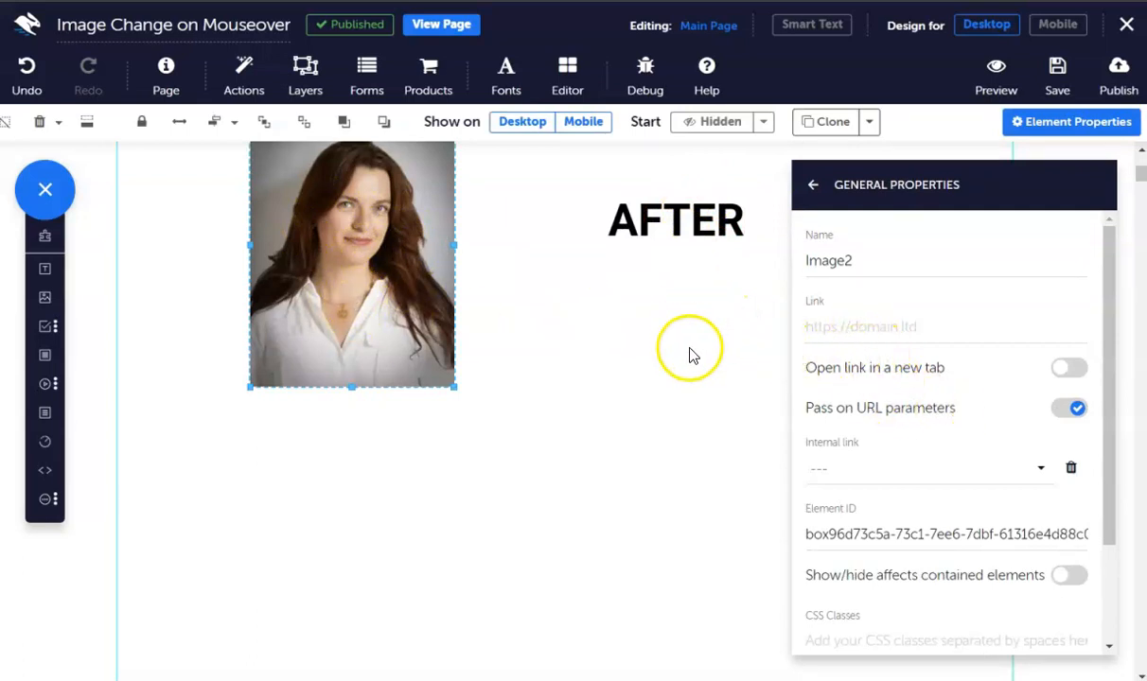
Inspect the AFTER text's general properties, then close the properties and return to the speaker panel near the page heading
click(682, 222)
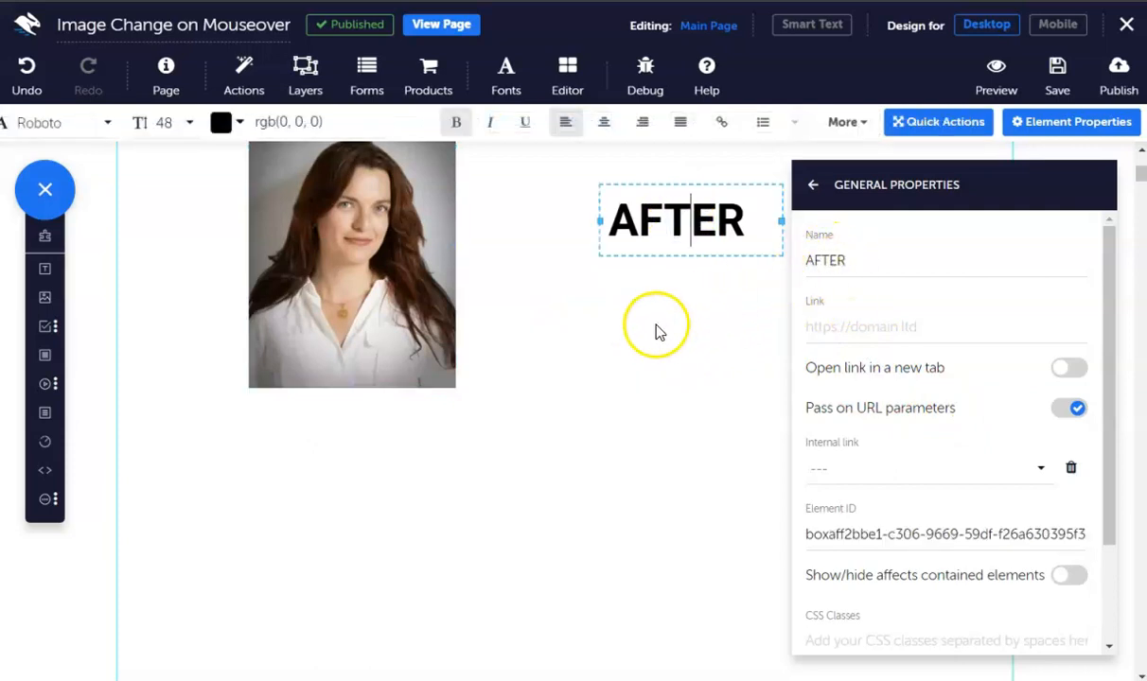
scroll(662, 322, down, 3)
scroll(670, 309, up, 3)
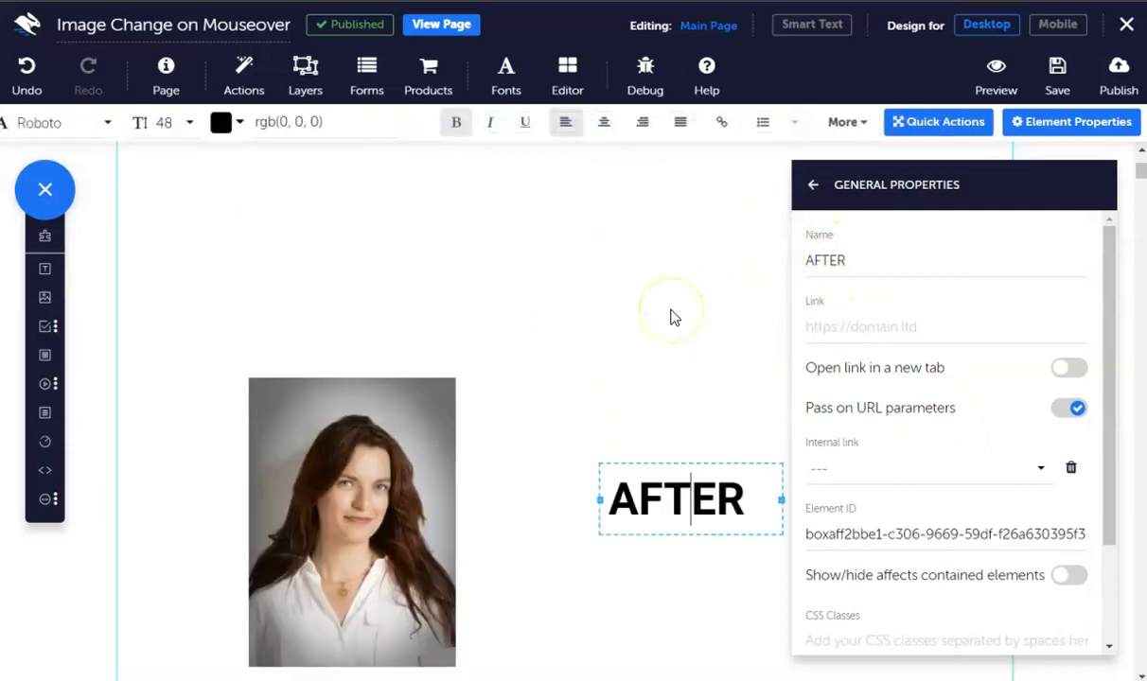
scroll(671, 317, up, 3)
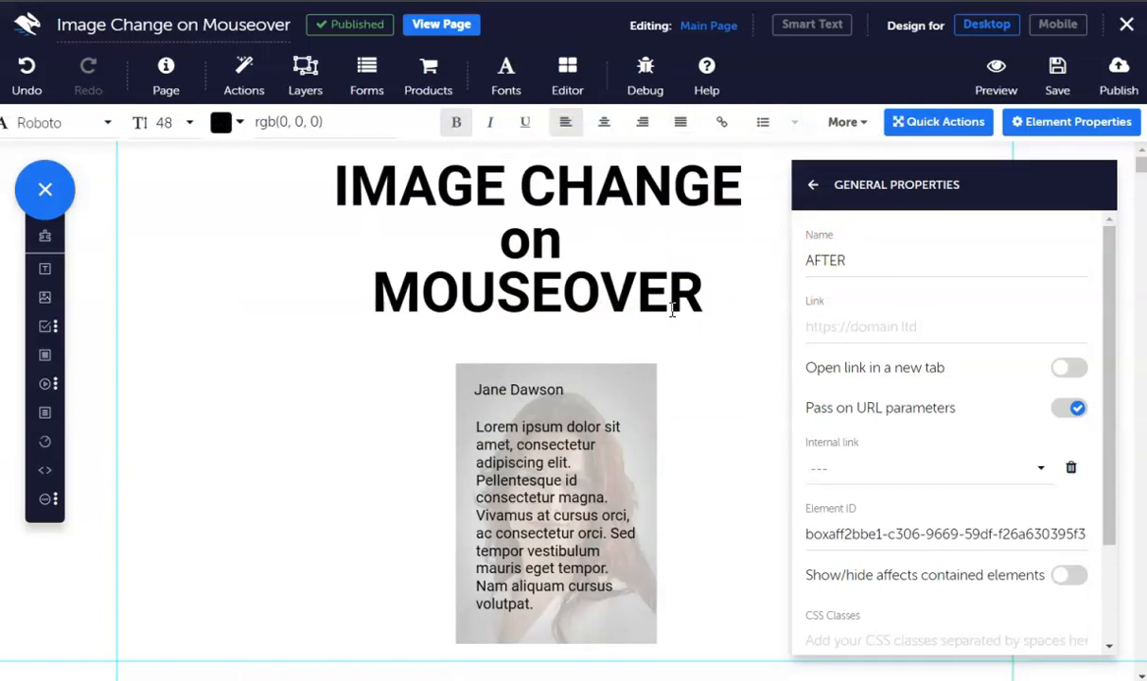
click(716, 407)
click(813, 184)
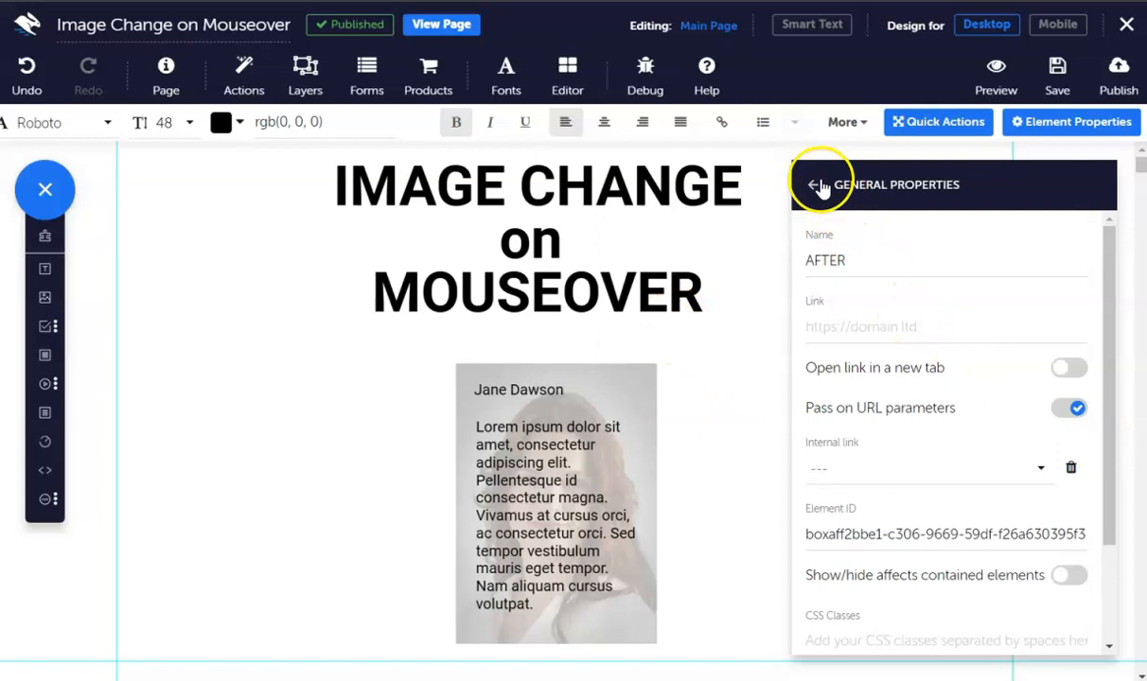
click(817, 185)
click(751, 318)
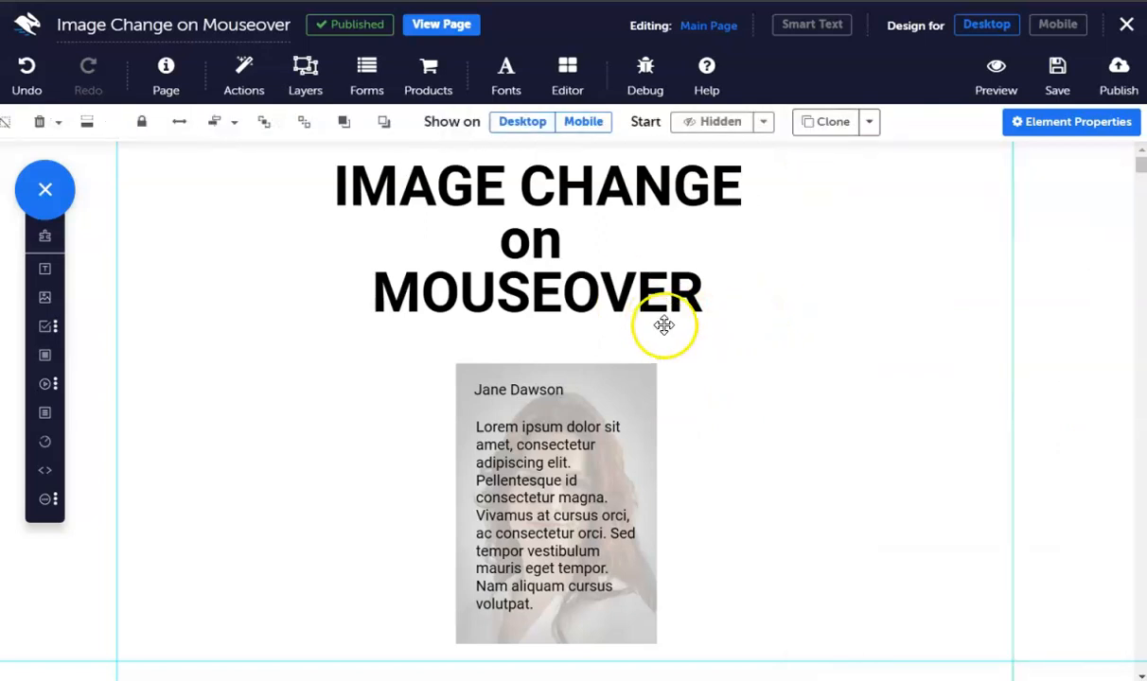